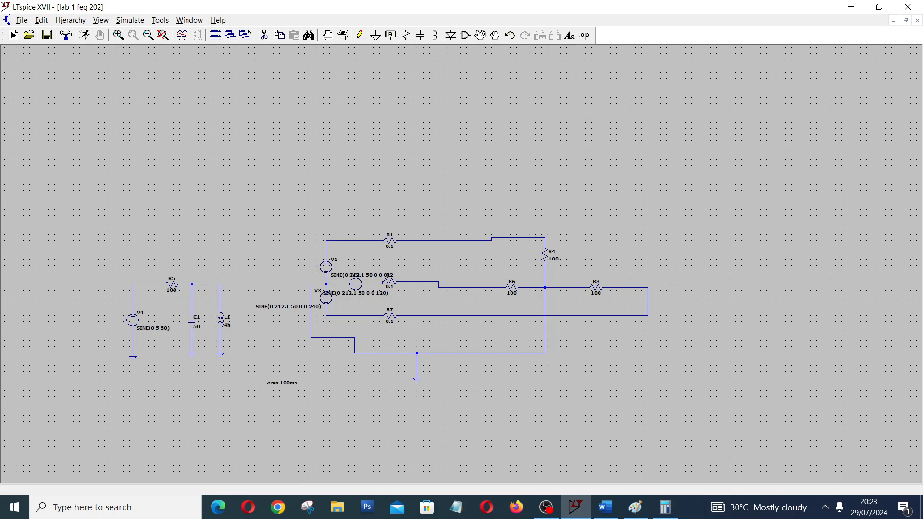
Review V1's sine source settings without changing them, and run the transient simulation of the circuit
right_click(331, 268)
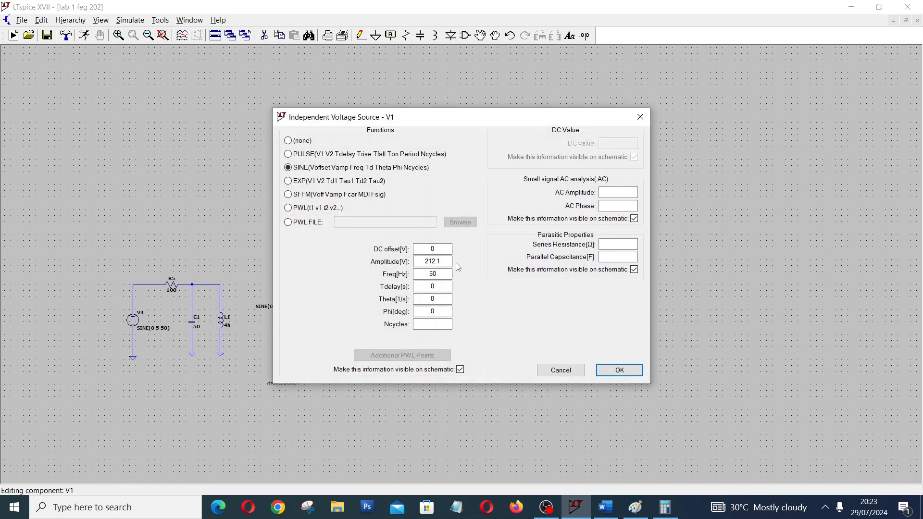
left_click(640, 116)
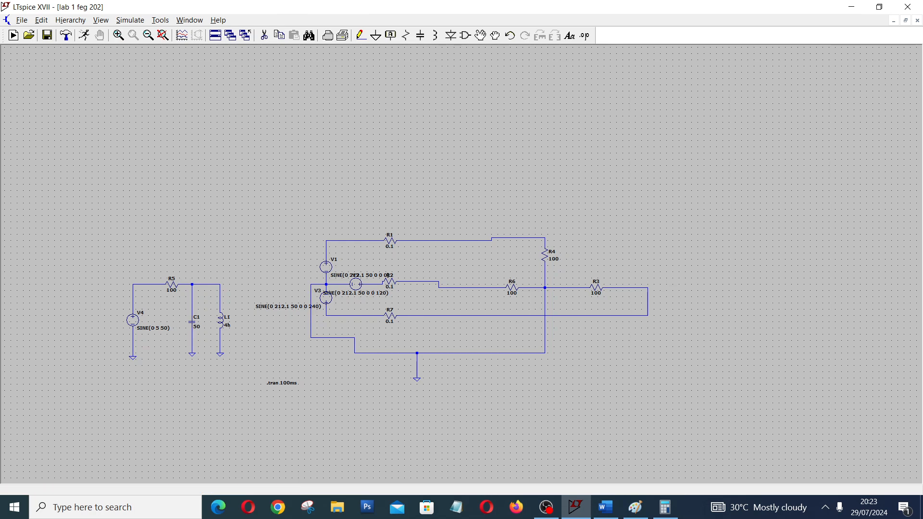
left_click(86, 36)
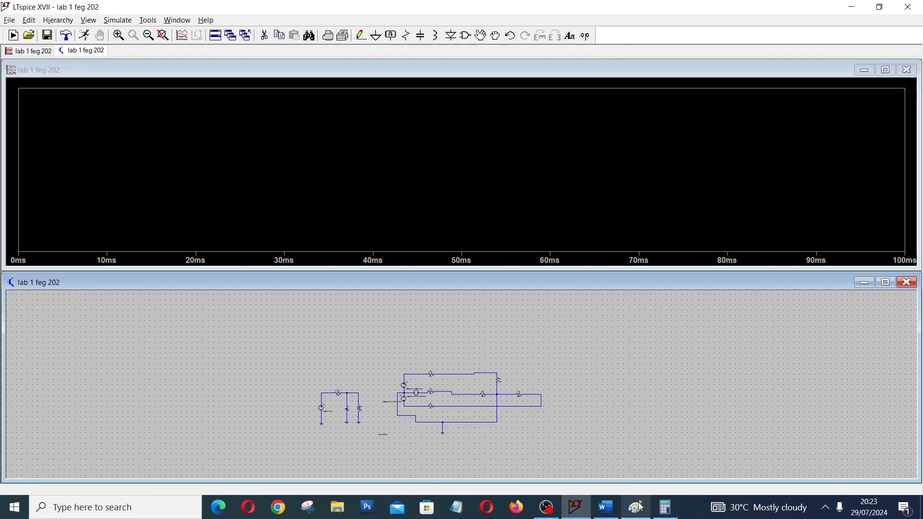
Switch to the Word lab manual, review the star-connected load diagram and Table 1, and return to LTspice
left_click(606, 507)
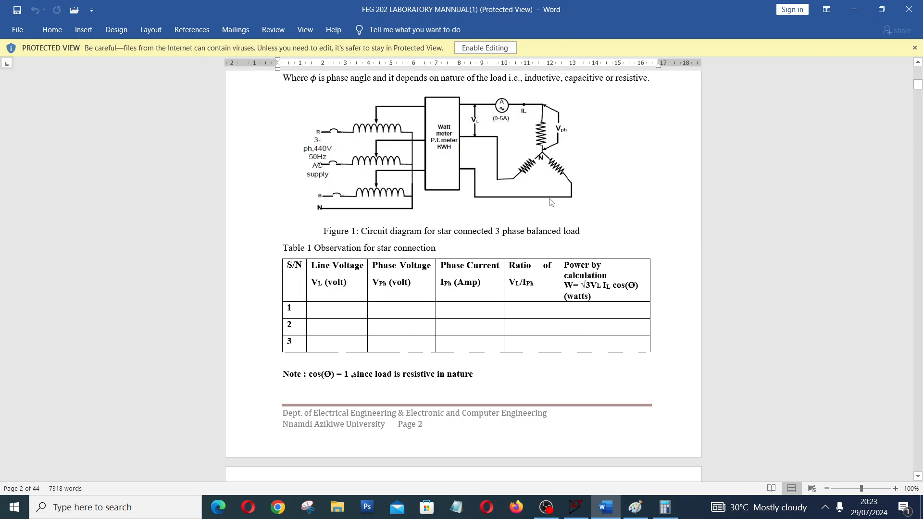
scroll(431, 245, "up", 4)
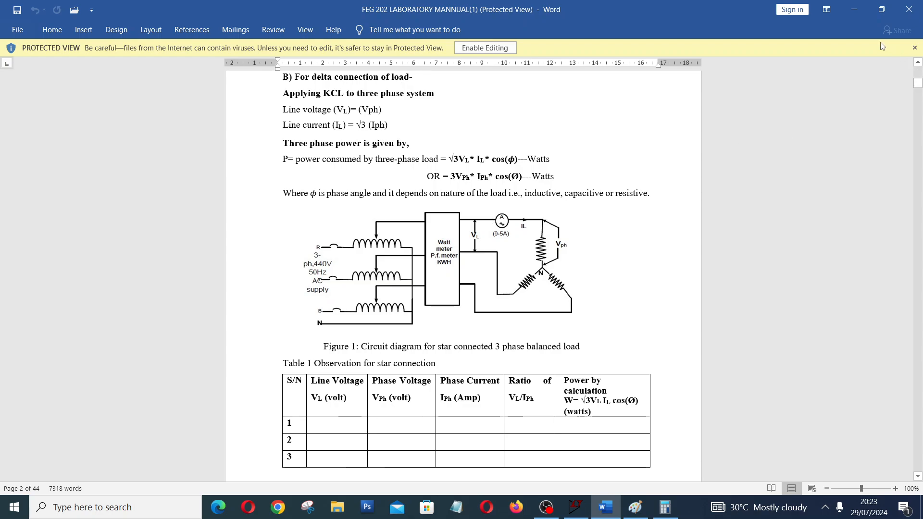
left_click(854, 10)
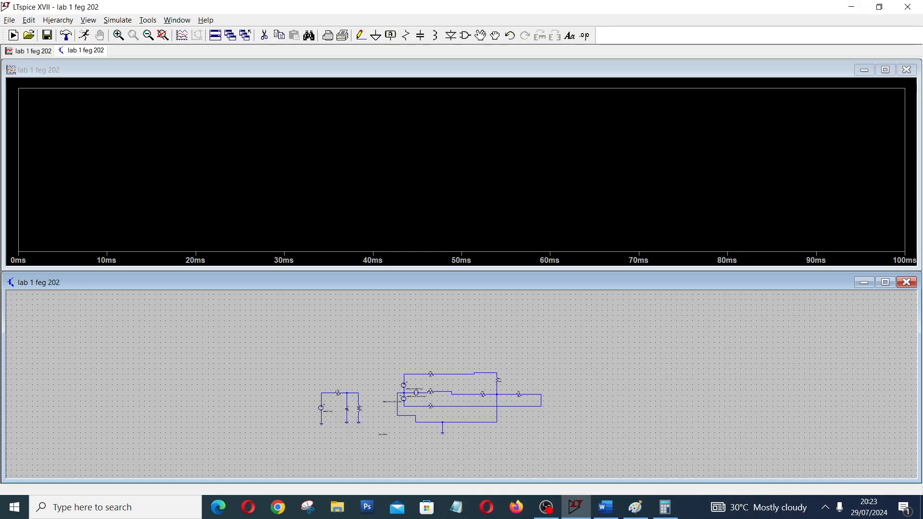
Plot the three phase voltages V(n002), V(n003) and V(n007) from the supply lines through R1, R2 and R7
left_click(422, 373)
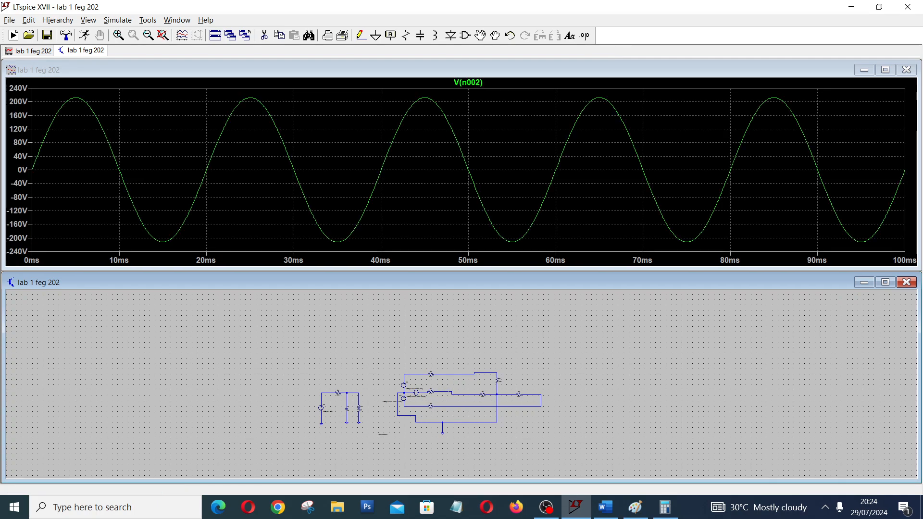
left_click(452, 391)
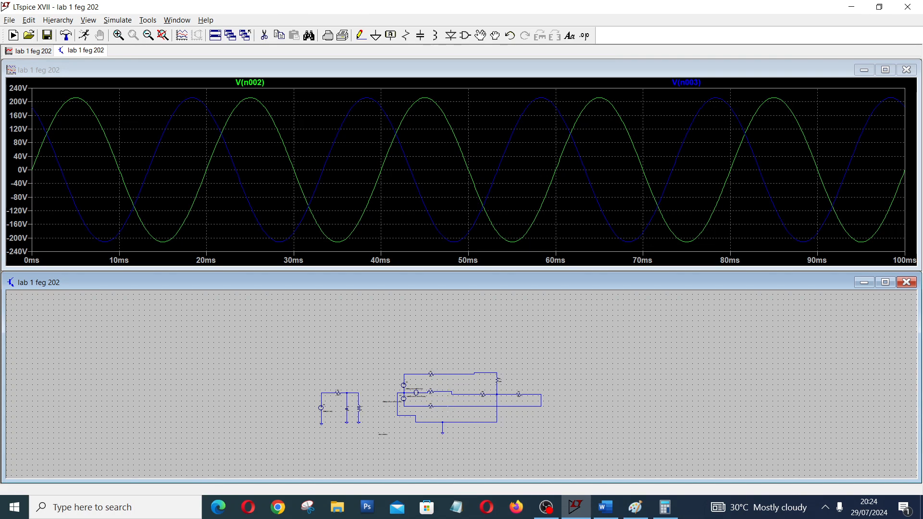
left_click(445, 405)
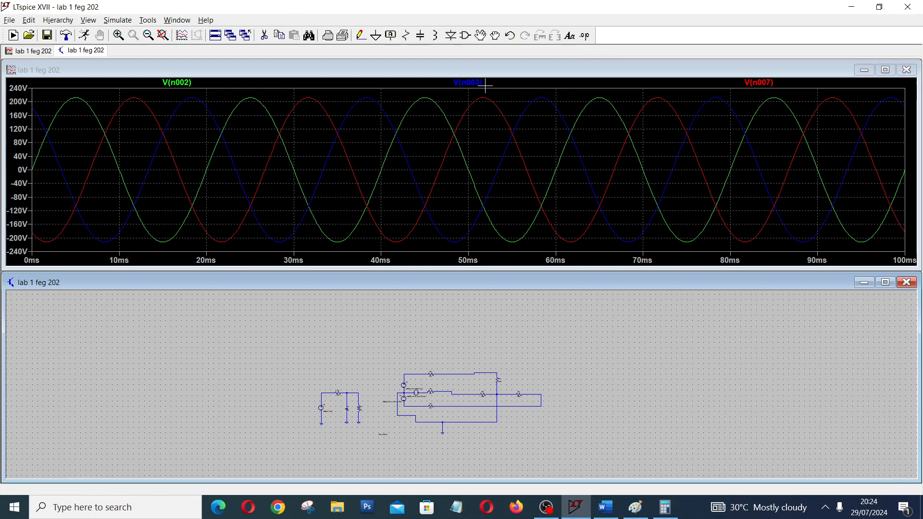
Attach cursor 1 to V(n002) at its peak near 45 ms and cursor 2 to V(n003) at its peak near 38.4 ms
left_click(185, 83)
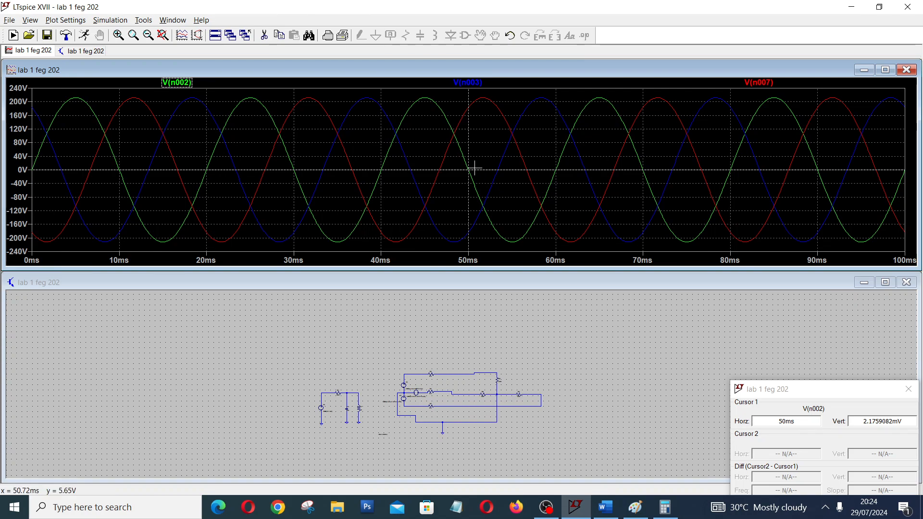
mouse_move(469, 167)
left_mouse_down()
mouse_move(412, 154)
mouse_move(425, 146)
left_mouse_up()
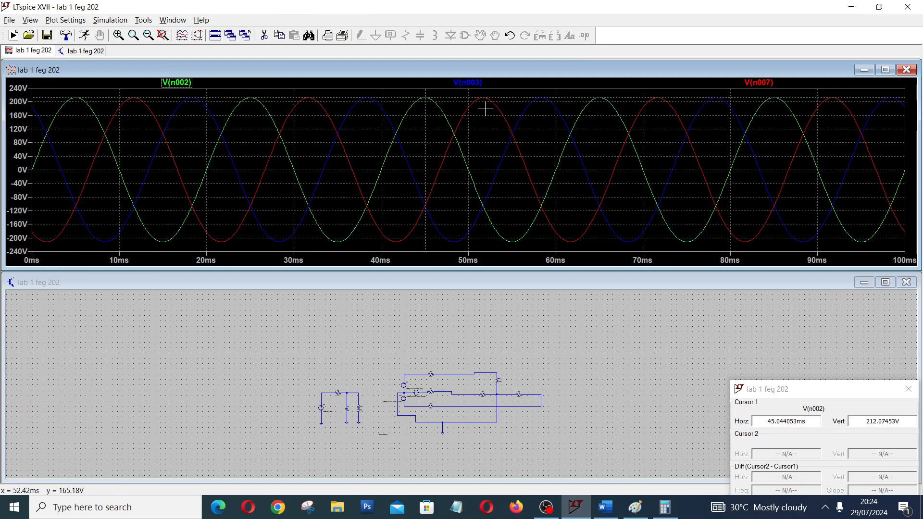
right_click(474, 83)
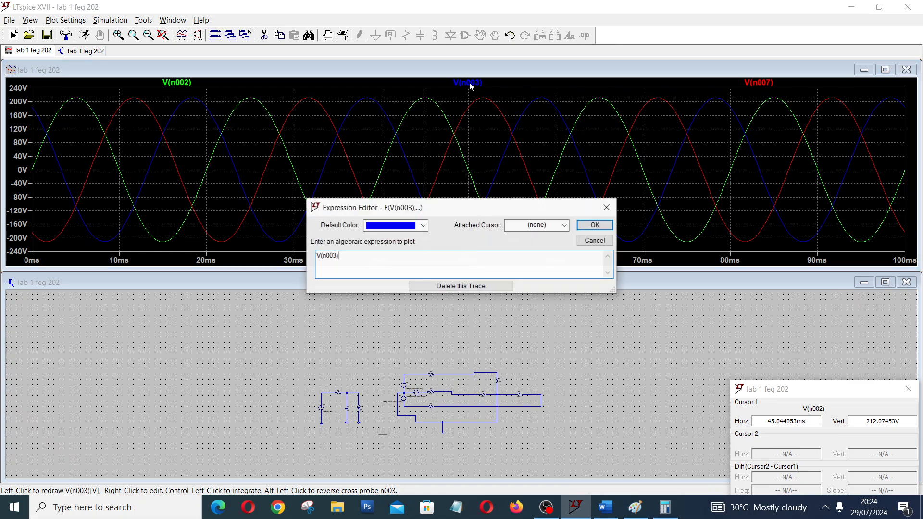
left_click(565, 226)
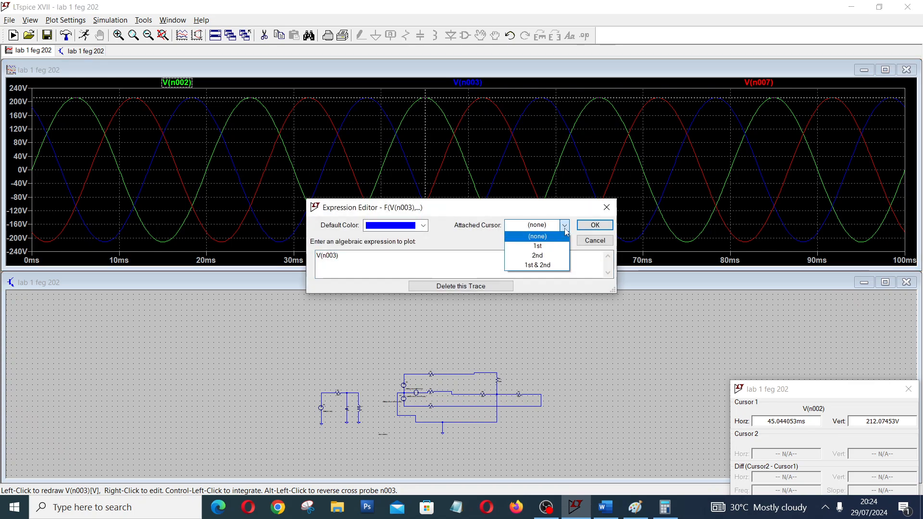
left_click(538, 255)
left_click(595, 226)
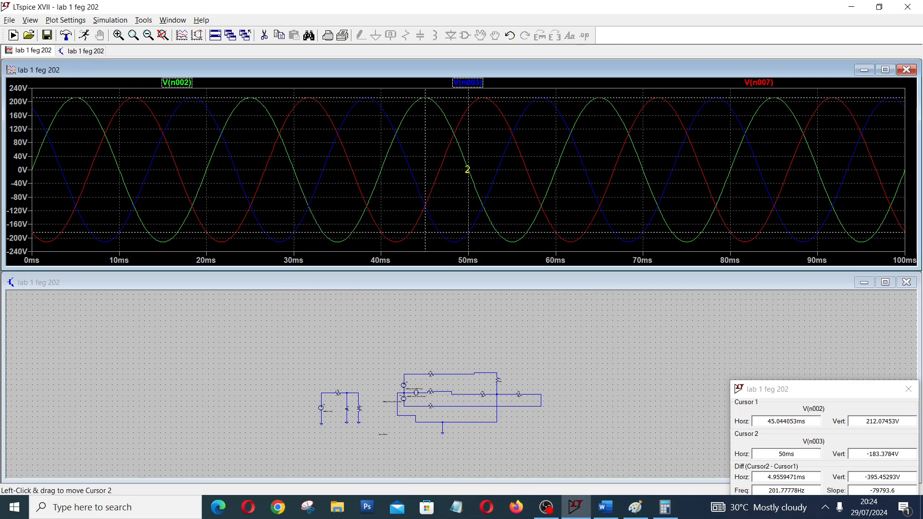
left_click_drag(468, 170, 368, 181)
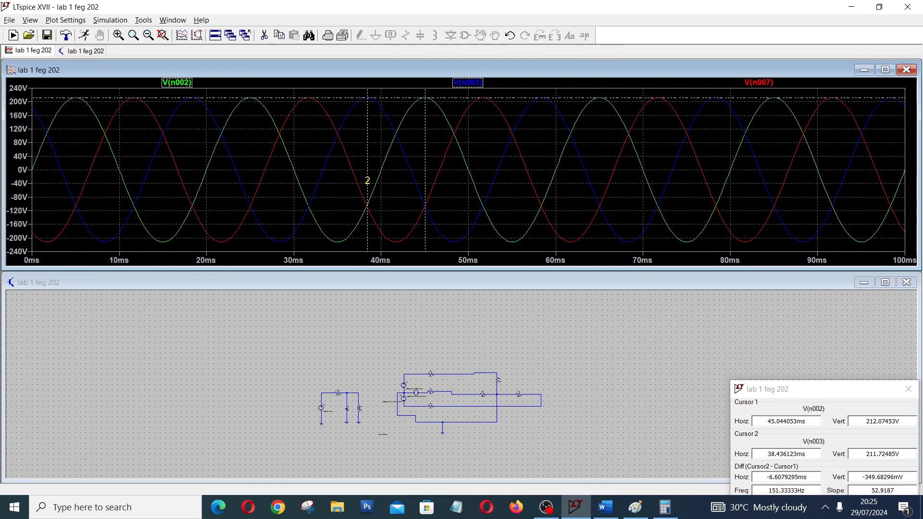
Move the cursor read-out window below the waveforms and attach cursor 1 to V(n003) at its peak near 58.5 ms
left_click_drag(845, 387, 446, 281)
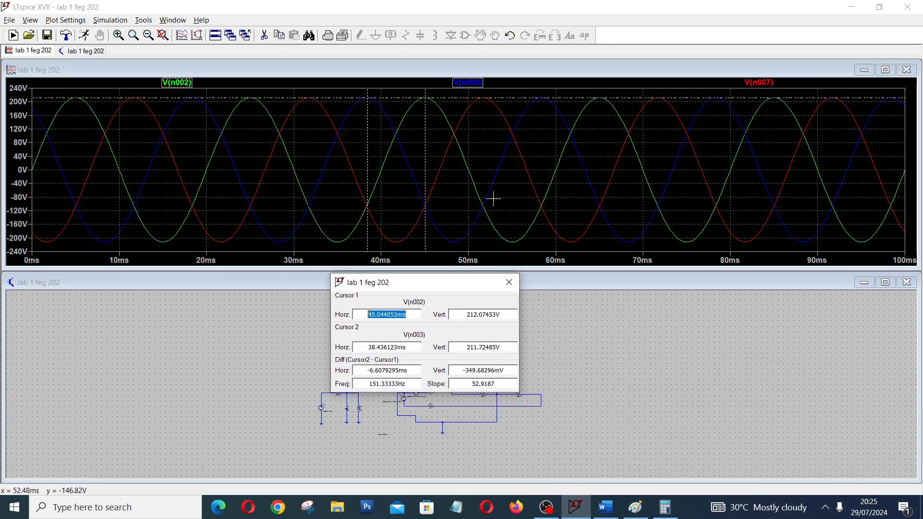
left_click(423, 141)
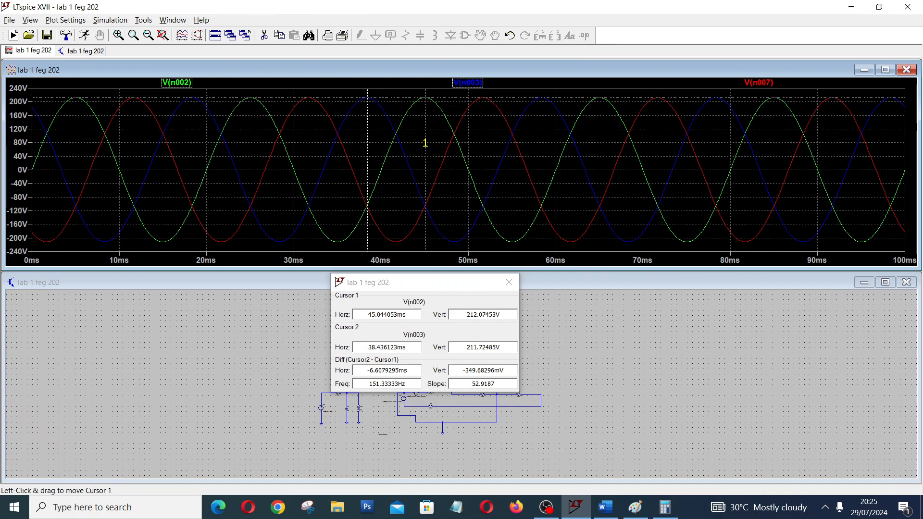
left_click_drag(425, 143, 542, 165)
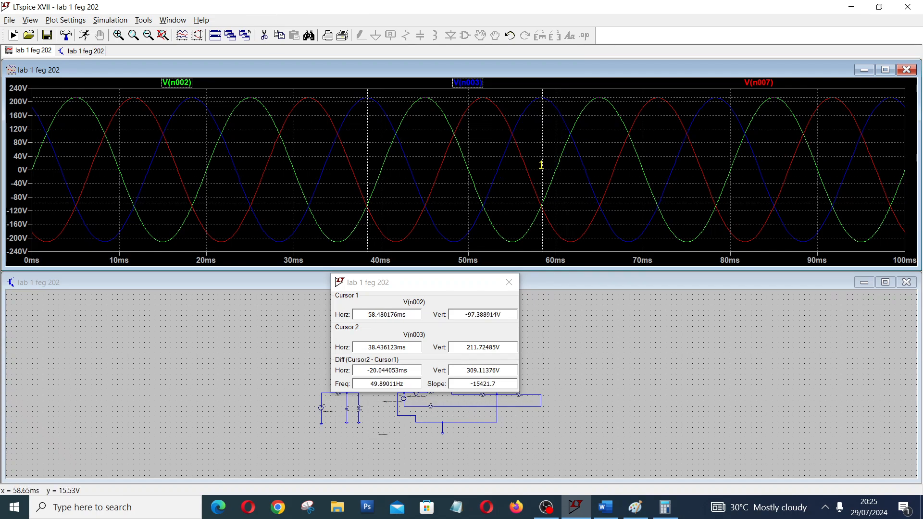
mouse_move(367, 163)
left_mouse_down()
mouse_move(604, 163)
mouse_move(582, 188)
mouse_move(614, 182)
mouse_move(579, 154)
mouse_move(639, 155)
mouse_move(582, 151)
mouse_move(550, 172)
mouse_move(561, 171)
left_mouse_up()
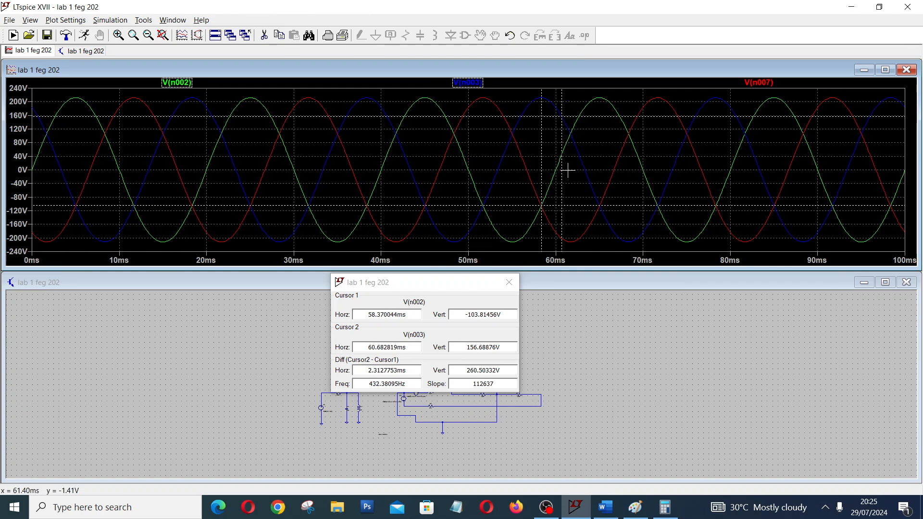
left_click(477, 83)
mouse_move(562, 165)
left_mouse_down()
mouse_move(599, 163)
mouse_move(584, 178)
mouse_move(542, 181)
left_mouse_up()
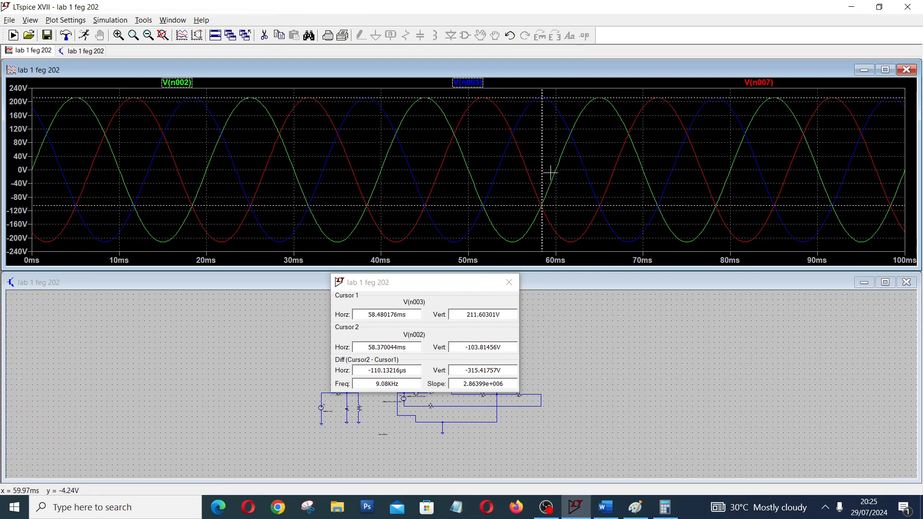
Measure the peak-to-peak delay with cursor 1 on V(n003) at about 58.3 ms and cursor 2 on V(n002) at about 65.25 ms
left_click_drag(542, 169, 600, 186)
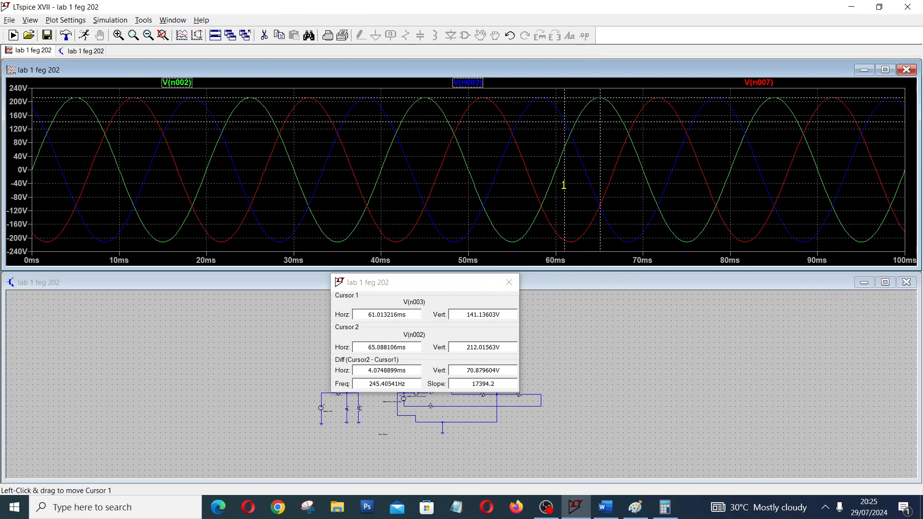
left_click_drag(566, 184, 542, 179)
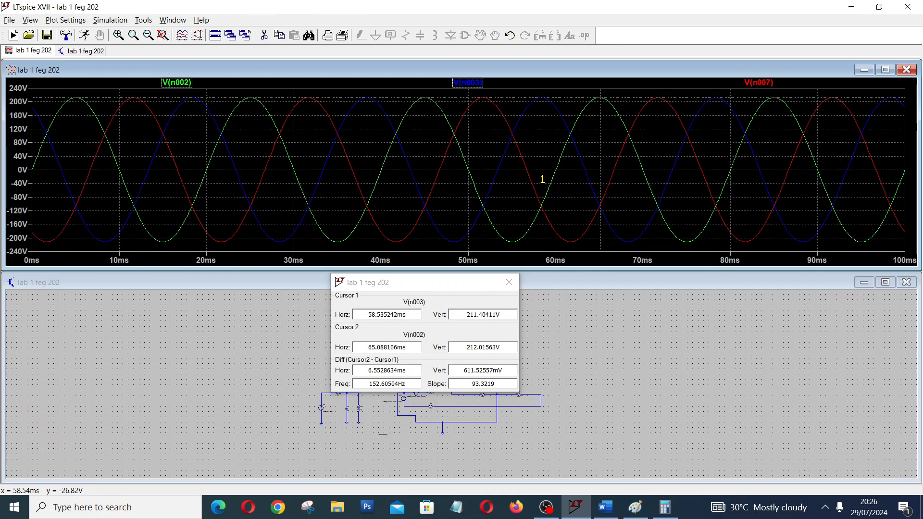
left_click_drag(543, 179, 542, 182)
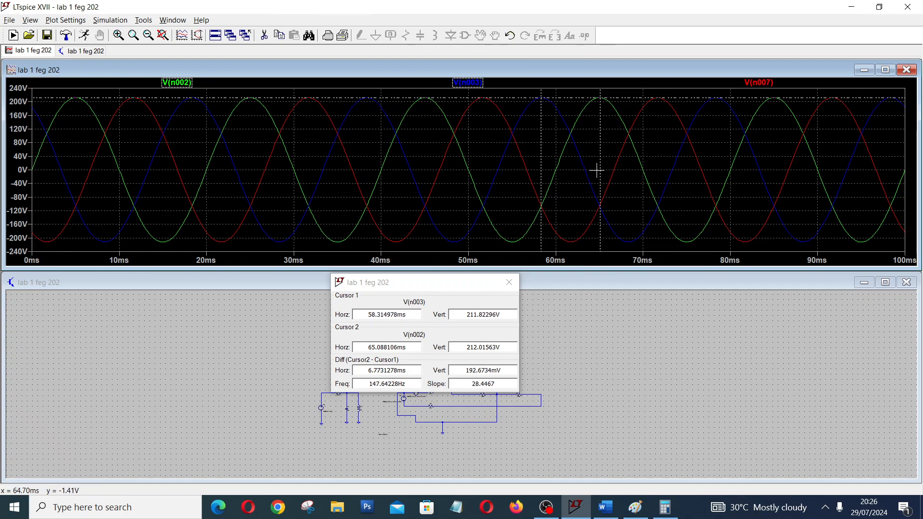
left_click_drag(600, 164, 602, 164)
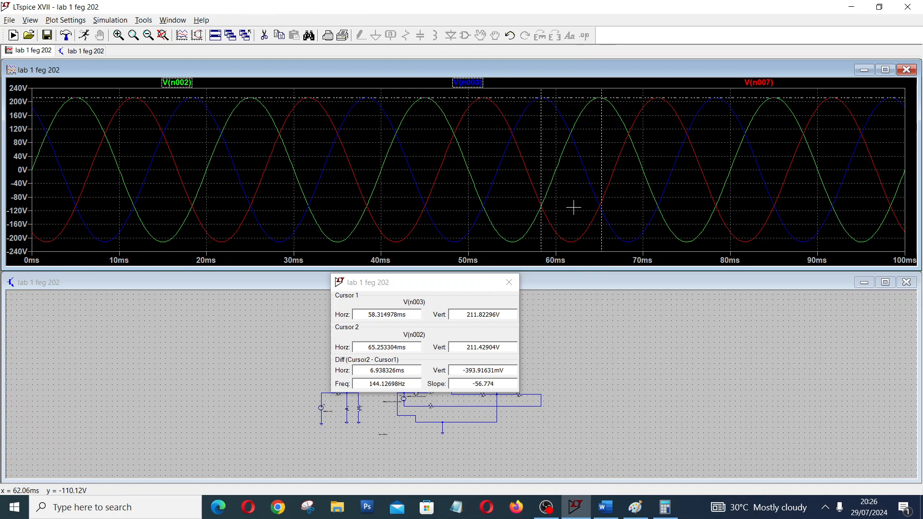
Review the phase angle formula noted in Paint, return to the LTspice waveforms, and open the Calculator
left_click(635, 509)
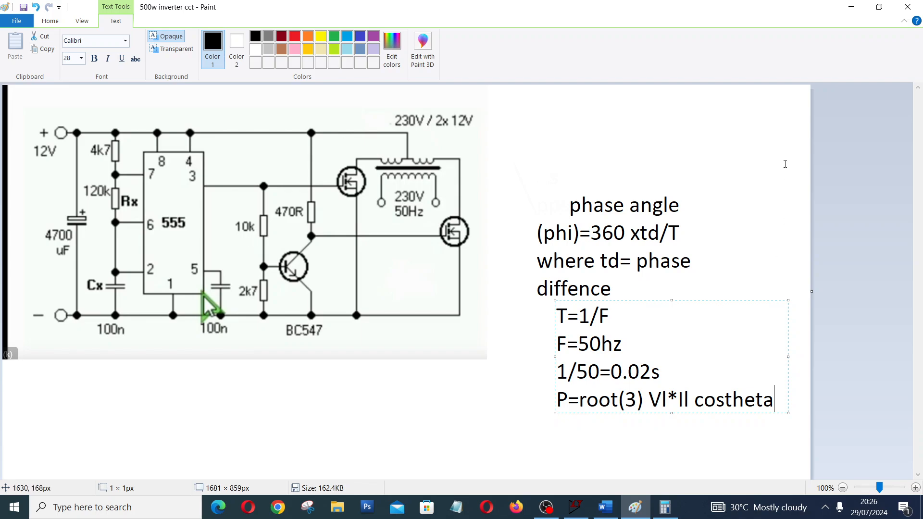
left_click(852, 7)
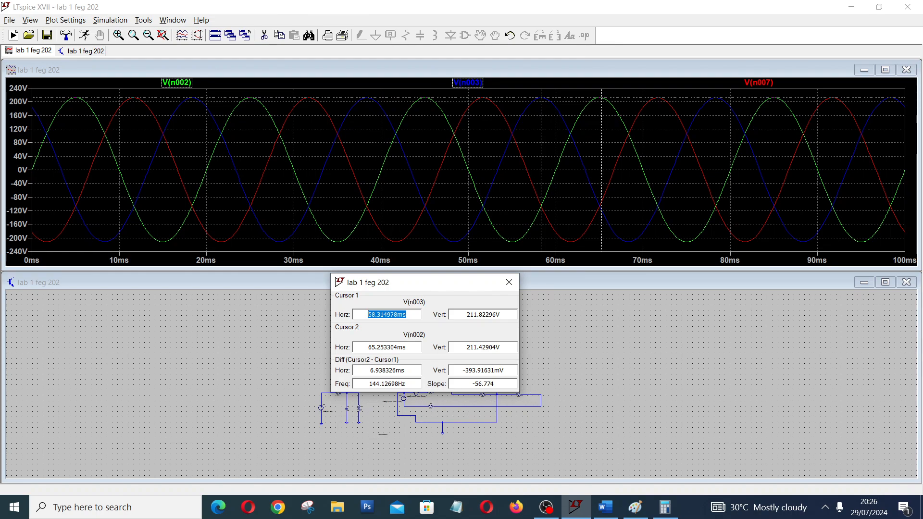
left_click(665, 508)
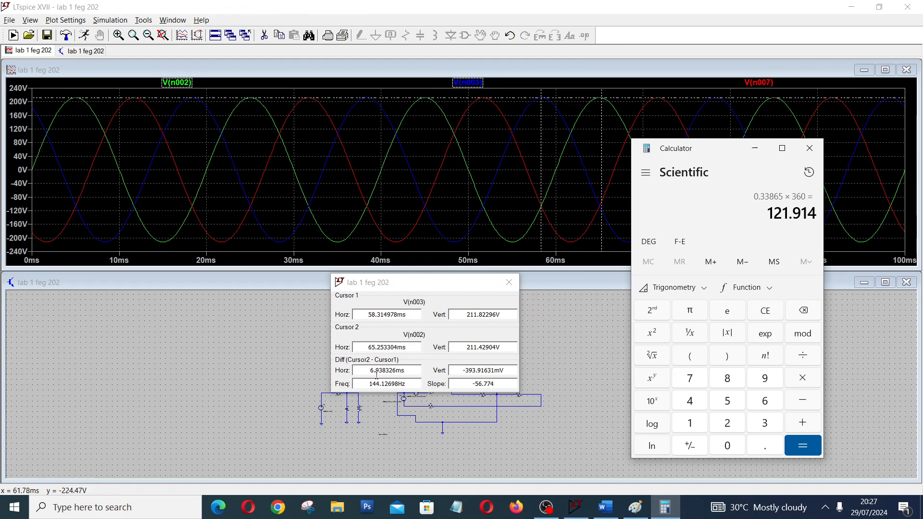
Try to divide the time difference 0.006938 by the signal period, and clear the calculation
left_click(728, 446)
left_click(769, 446)
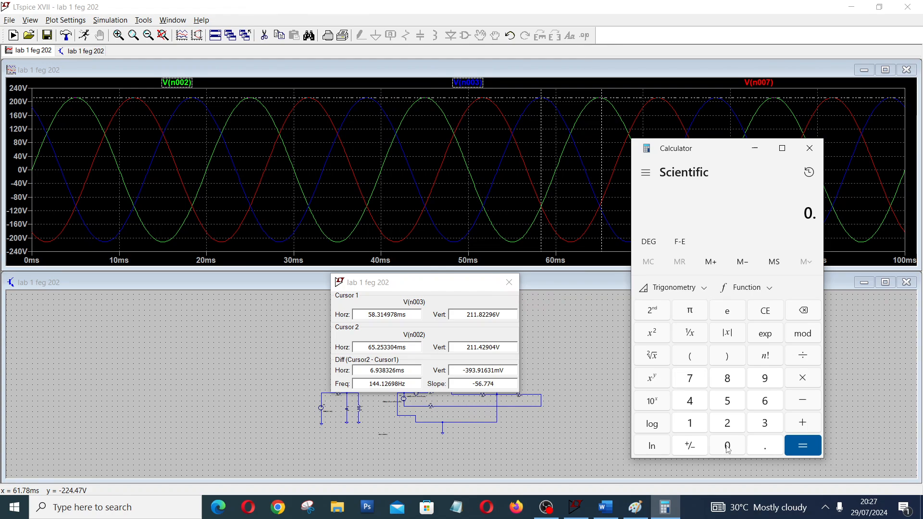
left_click(727, 447)
left_click(727, 447)
left_click(770, 399)
left_click(775, 382)
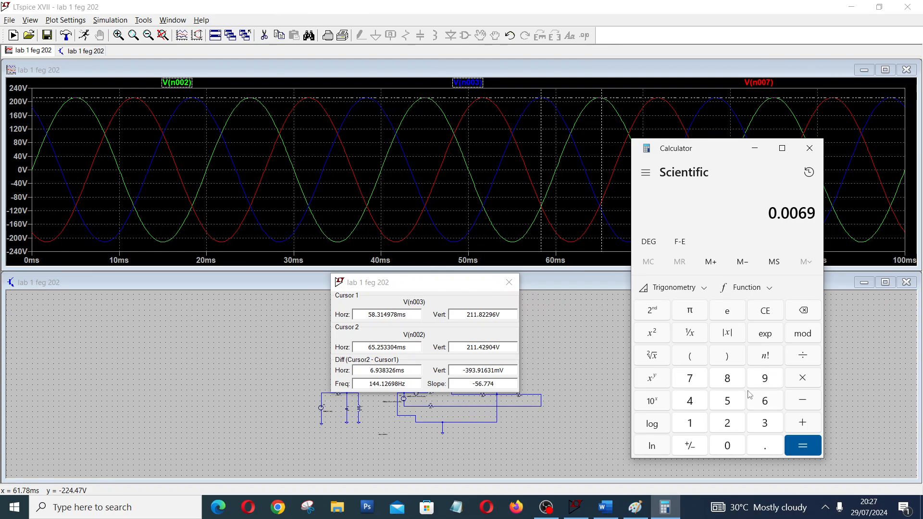
left_click(765, 423)
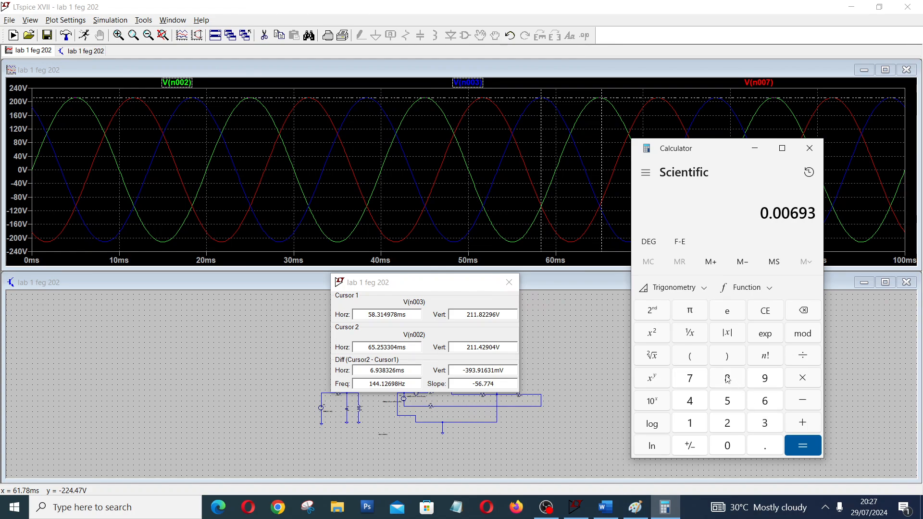
left_click(727, 378)
left_click(802, 355)
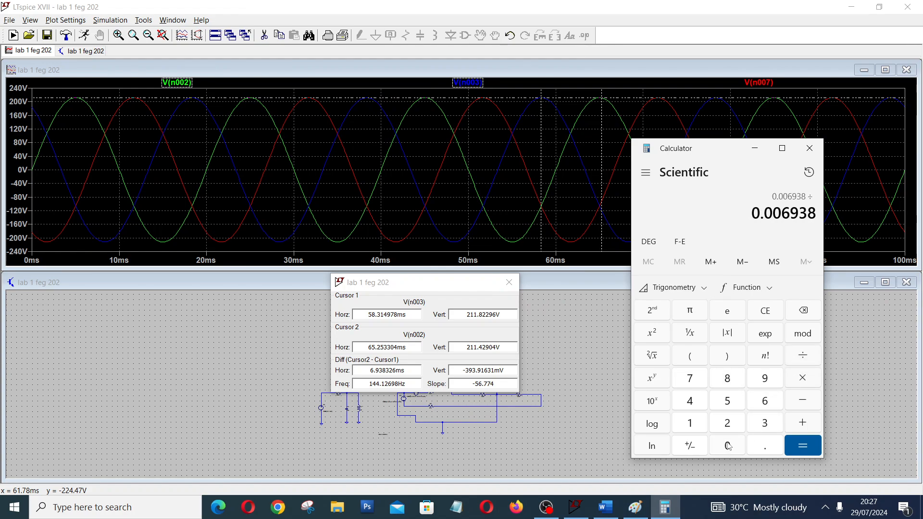
left_click(728, 446)
left_click(768, 446)
key("0")
left_click(802, 447)
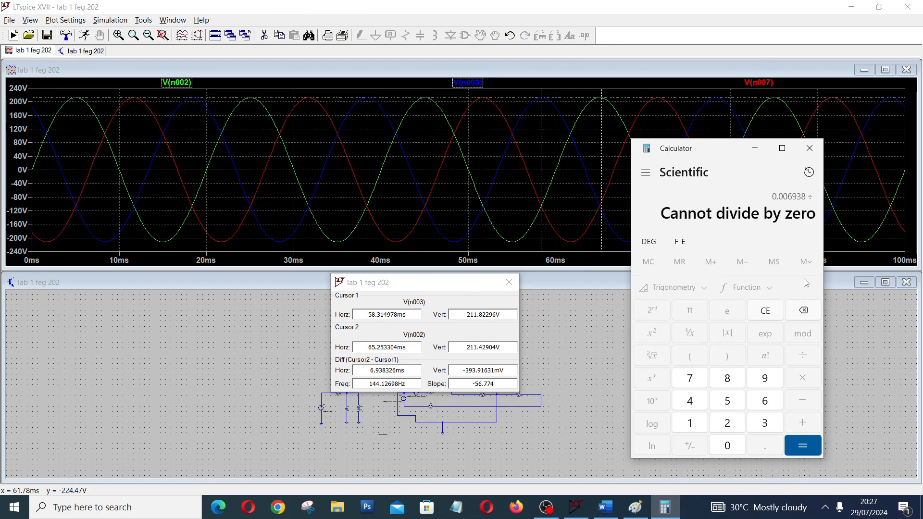
left_click(806, 311)
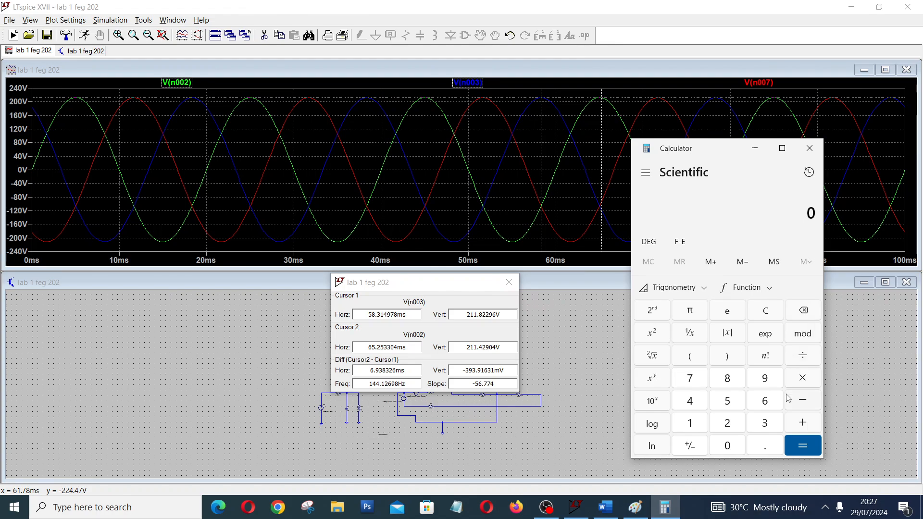
Calculate the time difference 0.006938 divided by the 0.02 s signal period
left_click(771, 447)
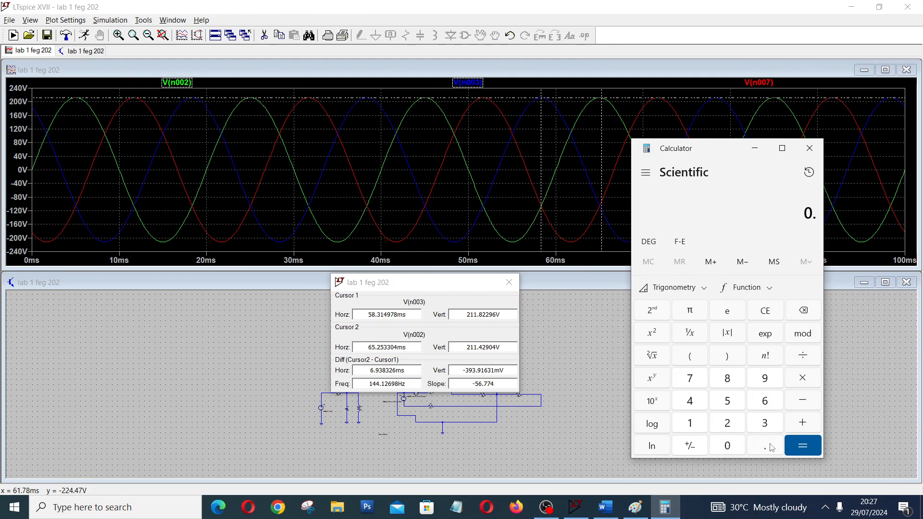
left_click(737, 450)
left_click(737, 450)
left_click(765, 401)
left_click(770, 382)
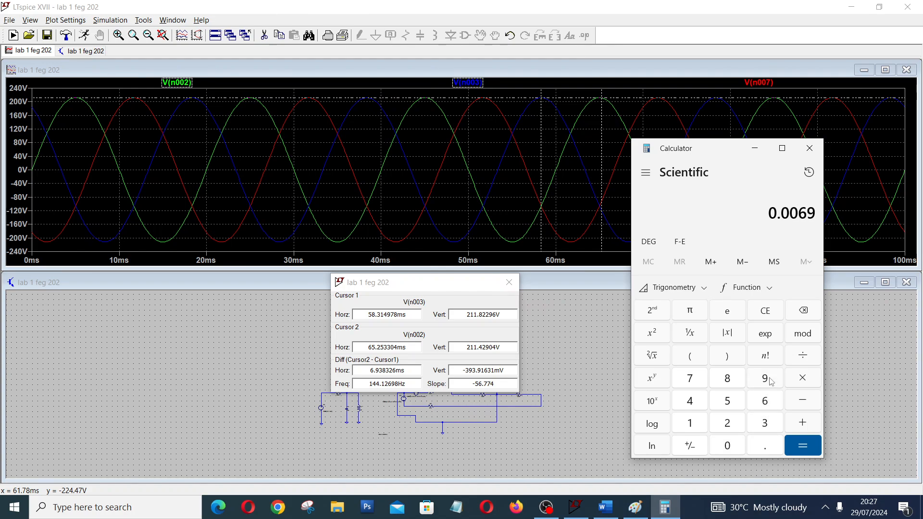
left_click(763, 424)
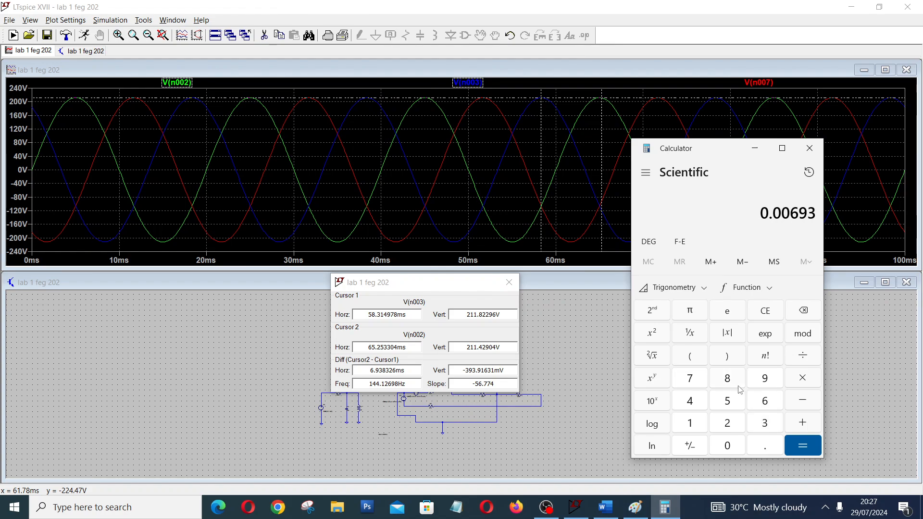
left_click(736, 384)
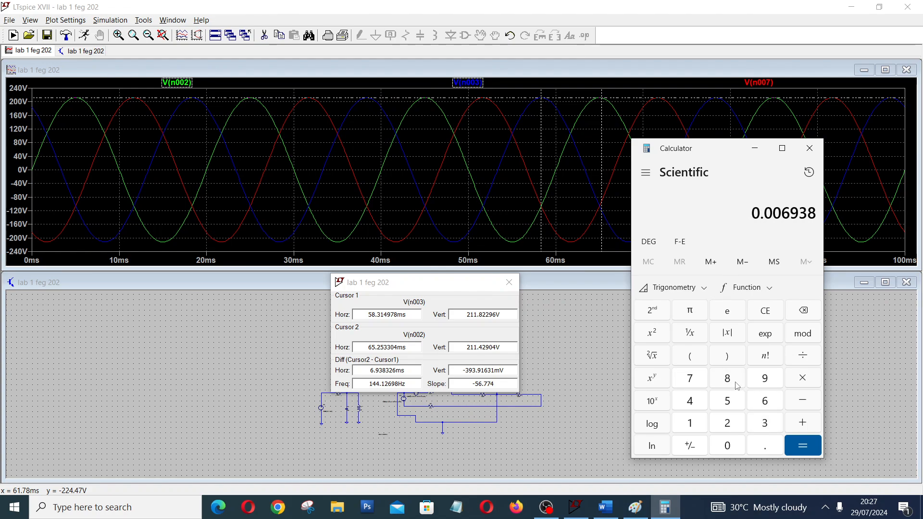
left_click(803, 355)
left_click(728, 446)
left_click(764, 446)
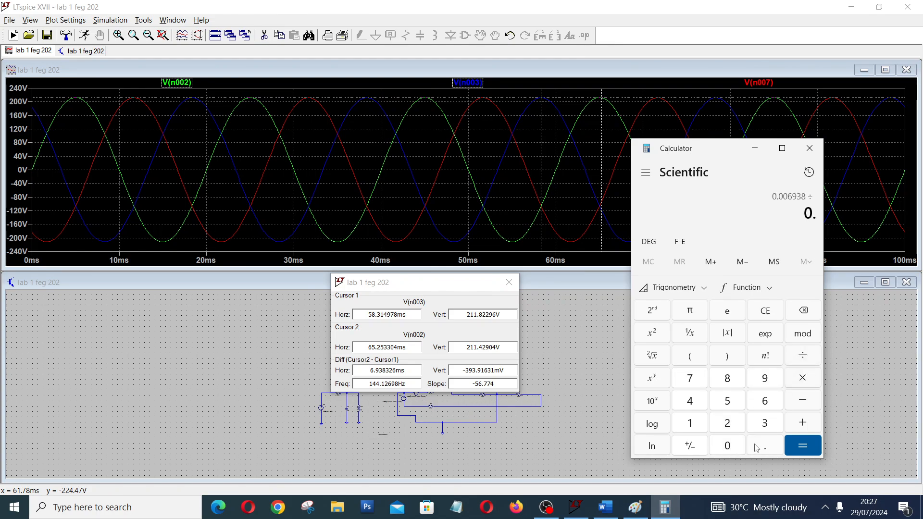
left_click(728, 446)
left_click(728, 424)
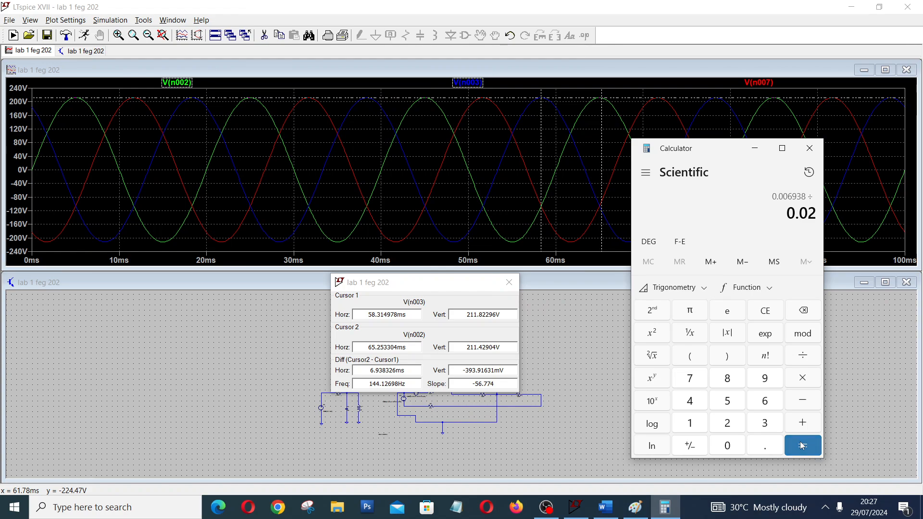
left_click(801, 444)
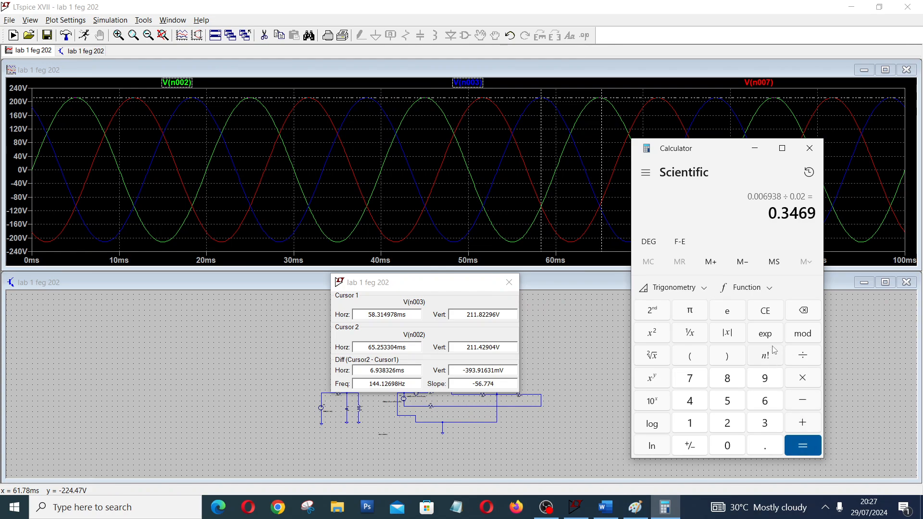
Multiply the quotient by 360 to get the phase angle, and close the Calculator
left_click(803, 380)
left_click(771, 429)
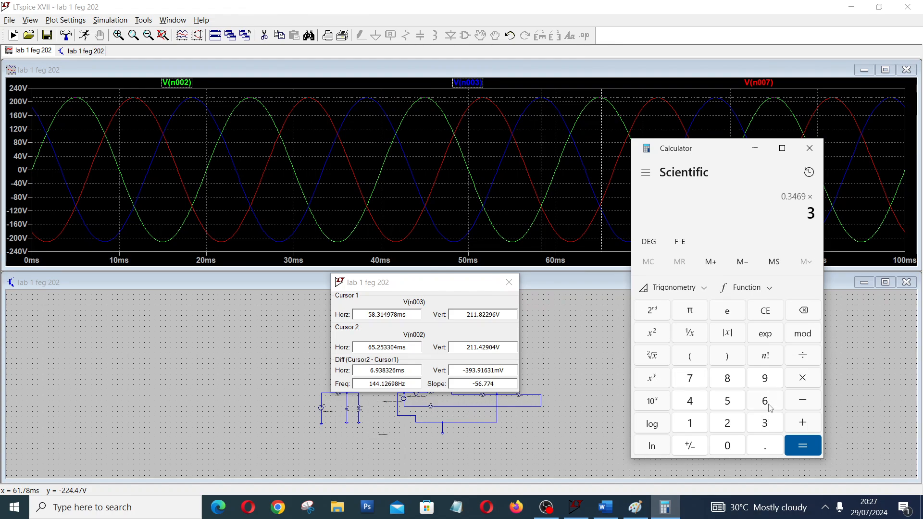
left_click(768, 407)
left_click(734, 447)
left_click(803, 445)
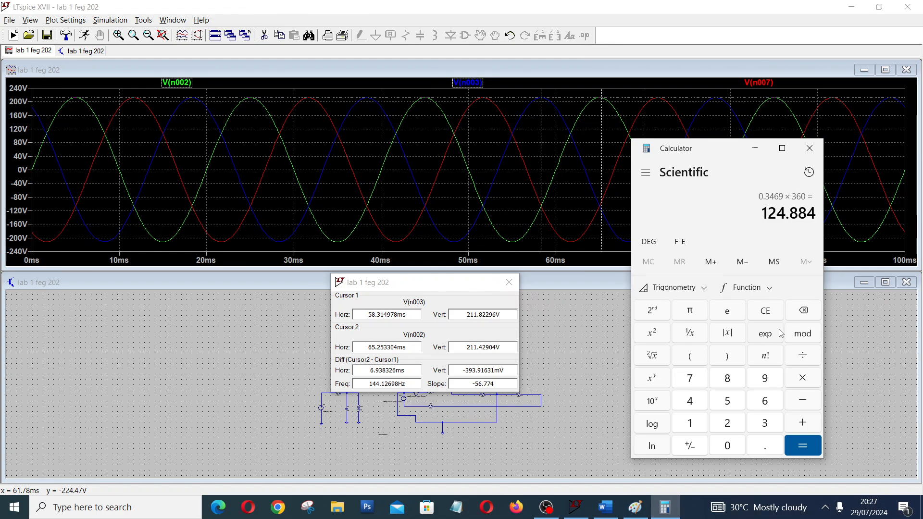
left_click(810, 148)
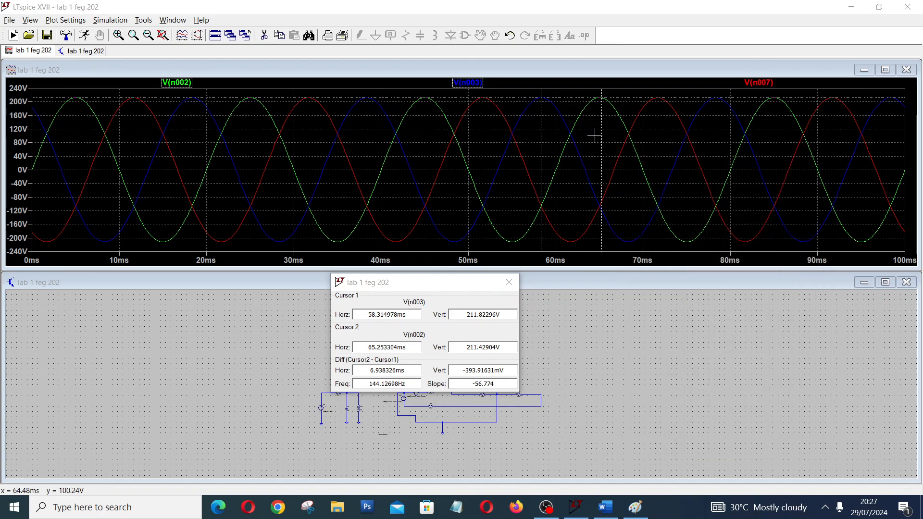
Readjust cursor 2 to the V(n002) peak at about 64.92 ms, and recheck the phase angle formula in Paint
left_click_drag(601, 147, 597, 148)
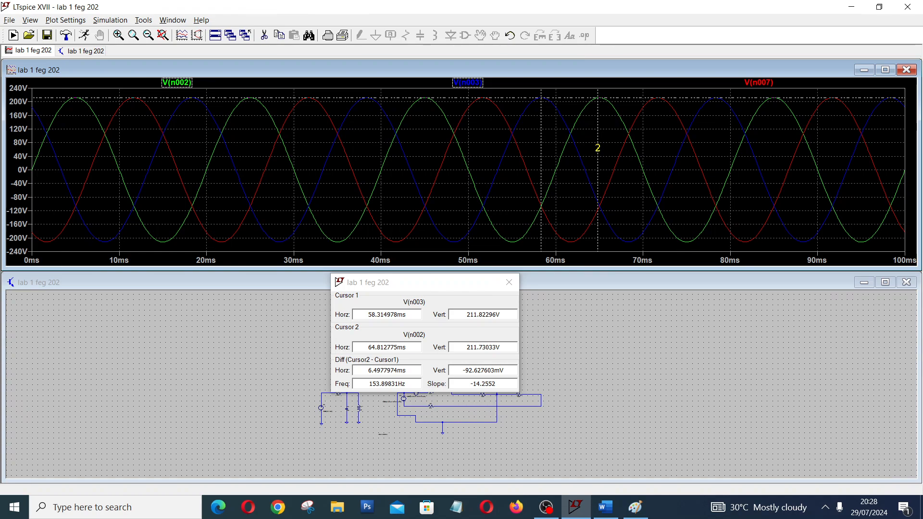
left_click_drag(597, 148, 599, 148)
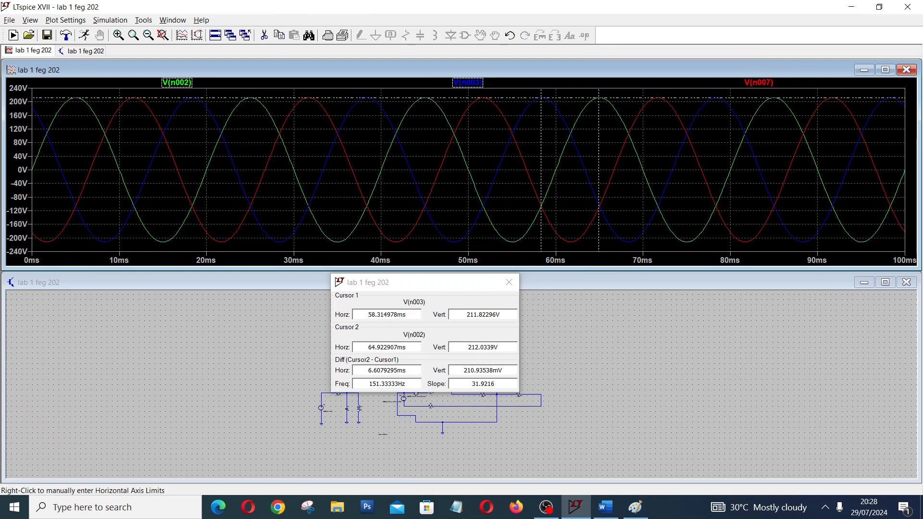
left_click(635, 508)
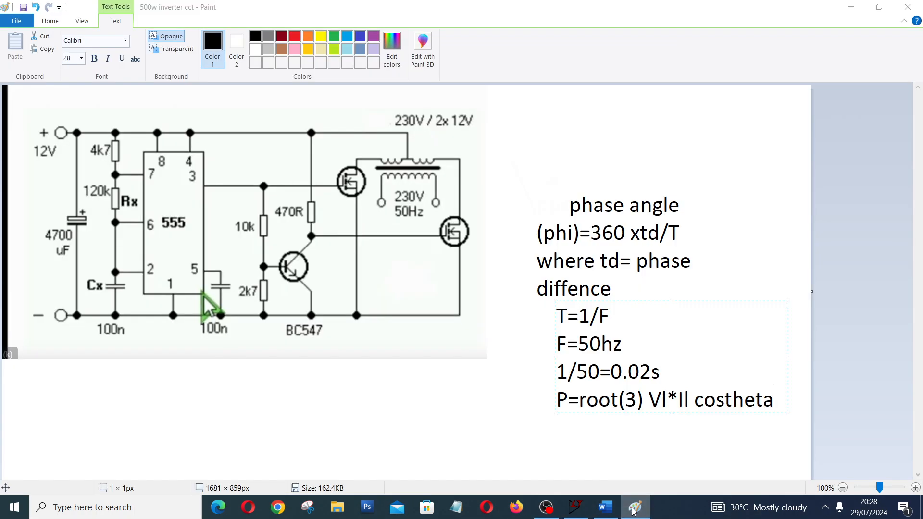
left_click(634, 507)
mouse_move(606, 510)
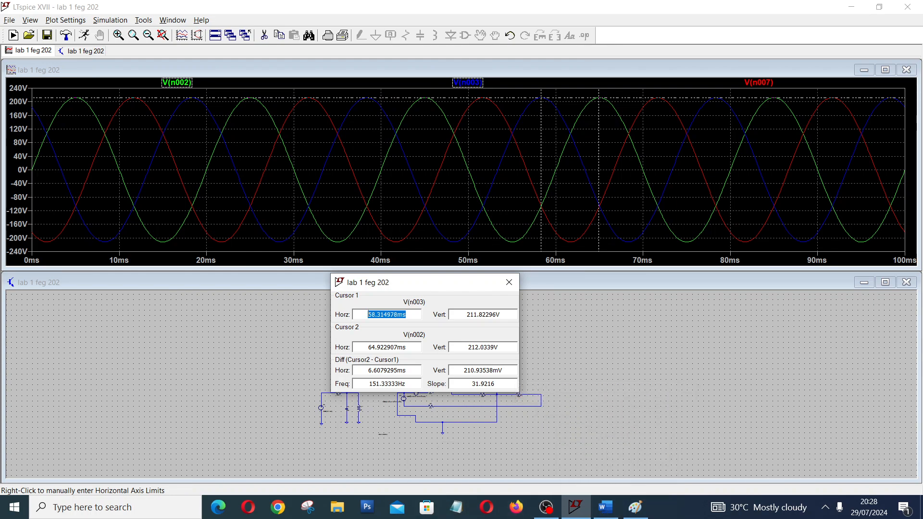
Open the Calculator again and enter the new time difference in seconds, rounded to 0.00661
left_click(90, 501)
type("calc")
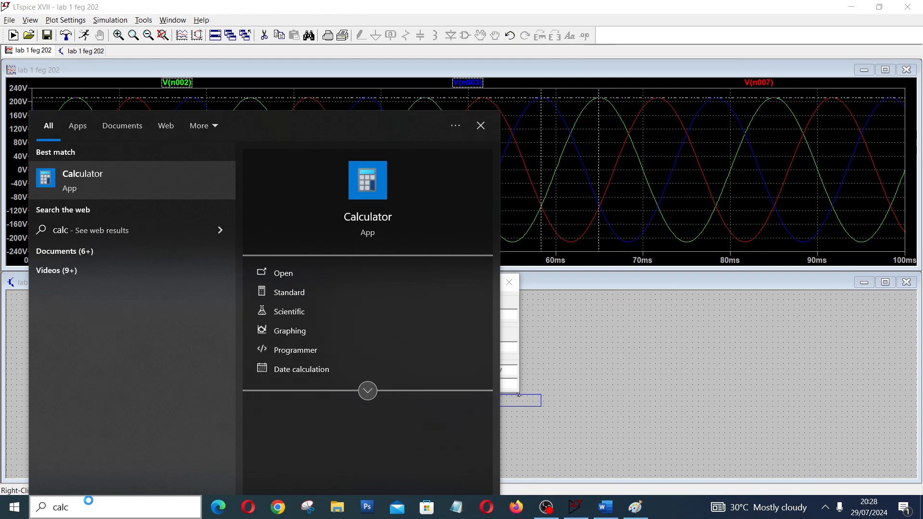
key("Return")
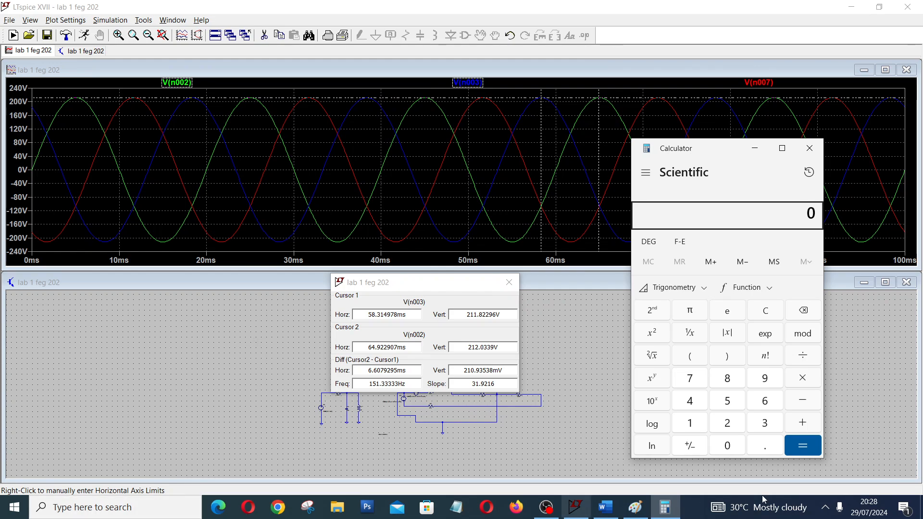
key("period")
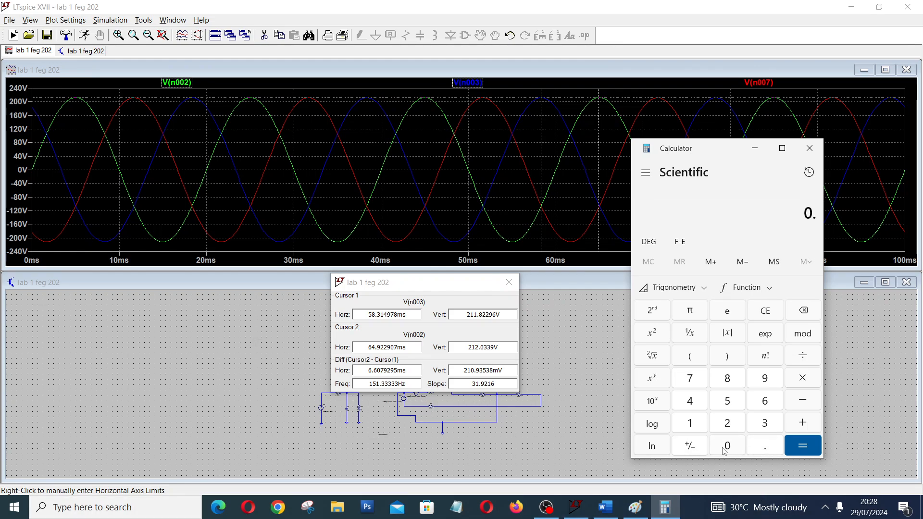
left_click(720, 451)
left_click(720, 451)
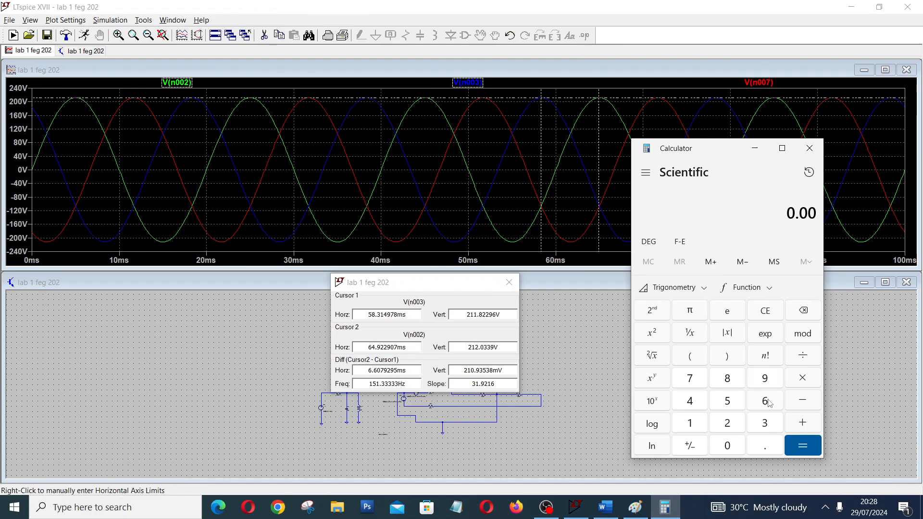
left_click(770, 403)
left_click(771, 401)
left_click(740, 447)
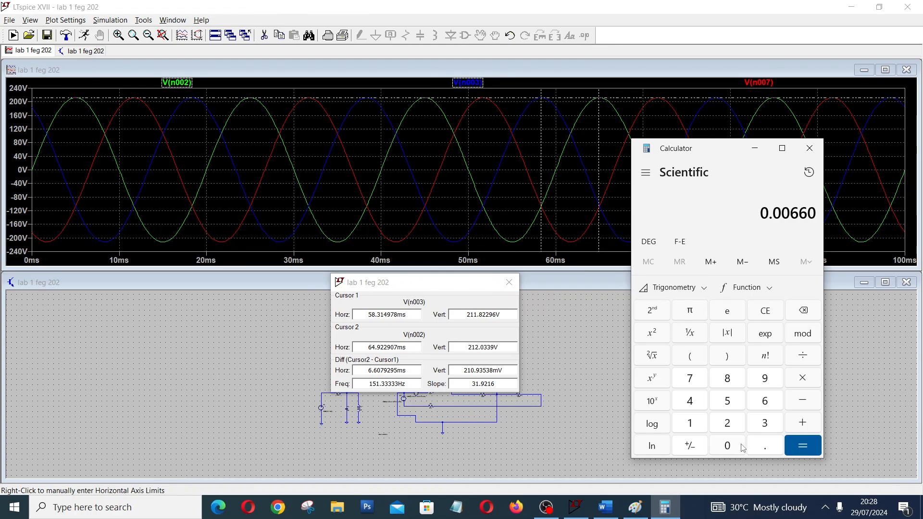
left_click(803, 312)
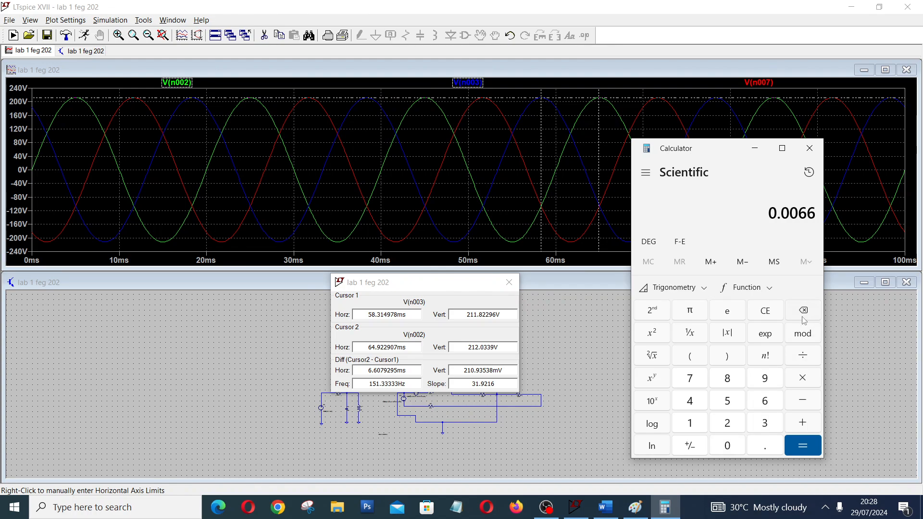
Divide the entered time difference by the period of 0.02
left_click(811, 356)
left_click(728, 445)
left_click(768, 447)
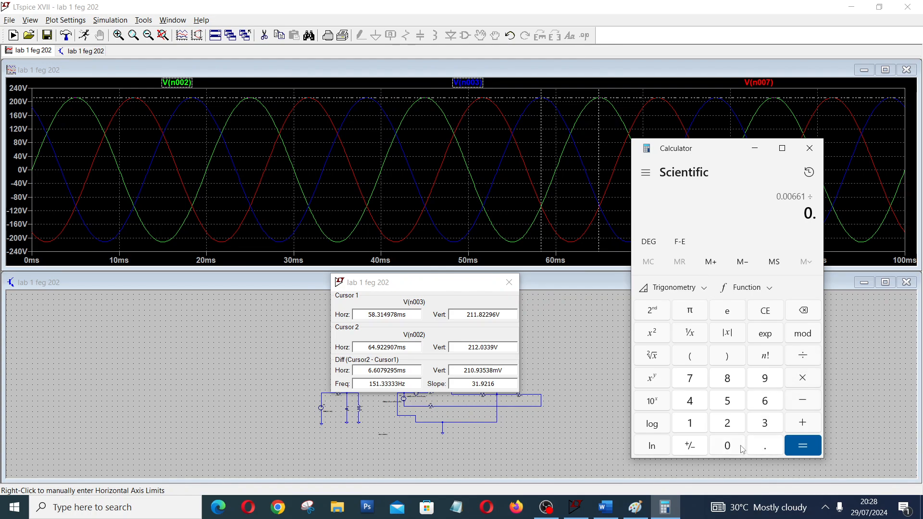
left_click(728, 446)
left_click(728, 424)
left_click(812, 451)
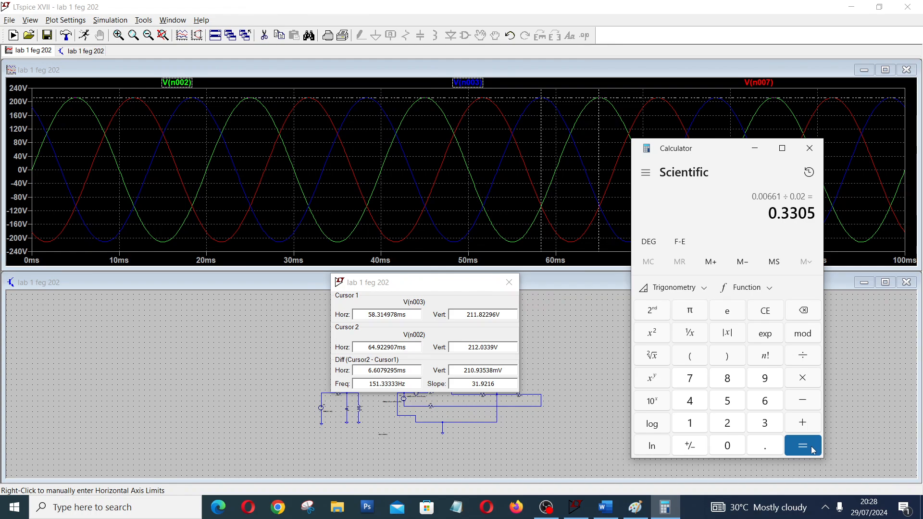
Multiply the new ratio by 360 for the corrected phase angle, and minimize the Calculator
left_click(805, 379)
left_click(768, 426)
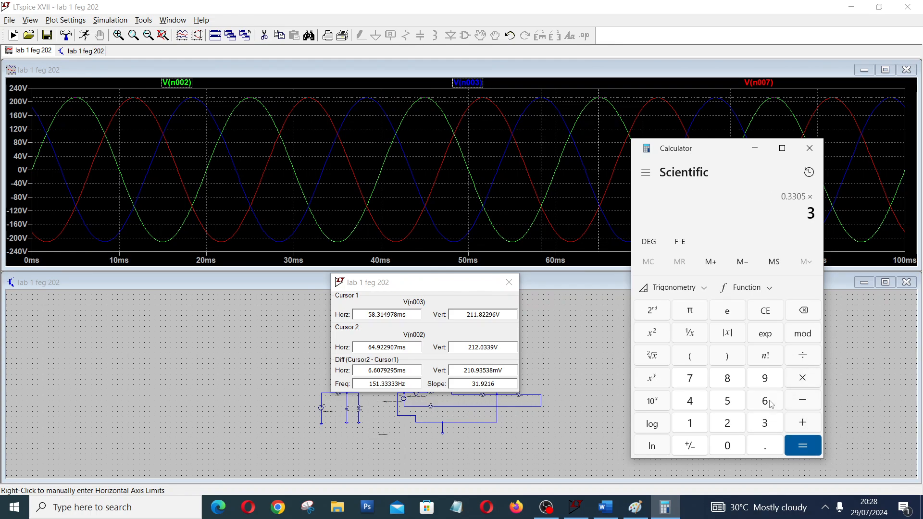
left_click(765, 402)
left_click(727, 447)
left_click(808, 448)
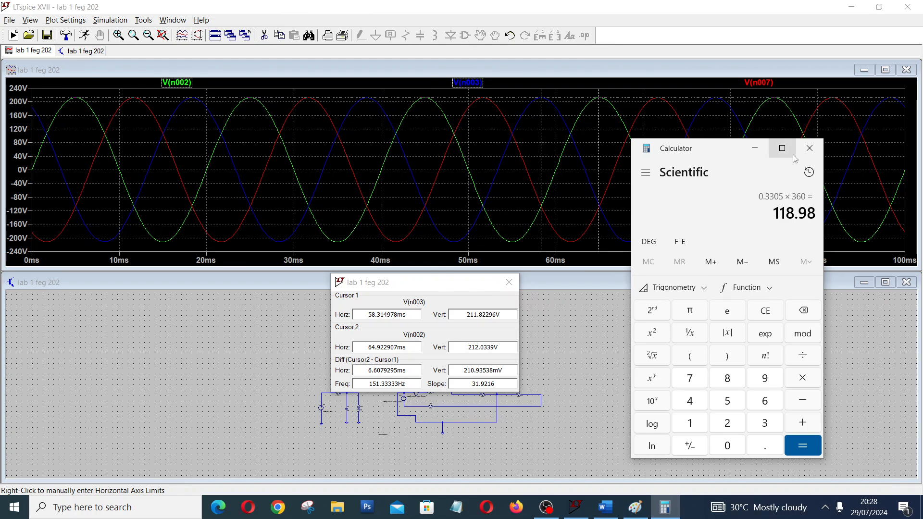
left_click(753, 152)
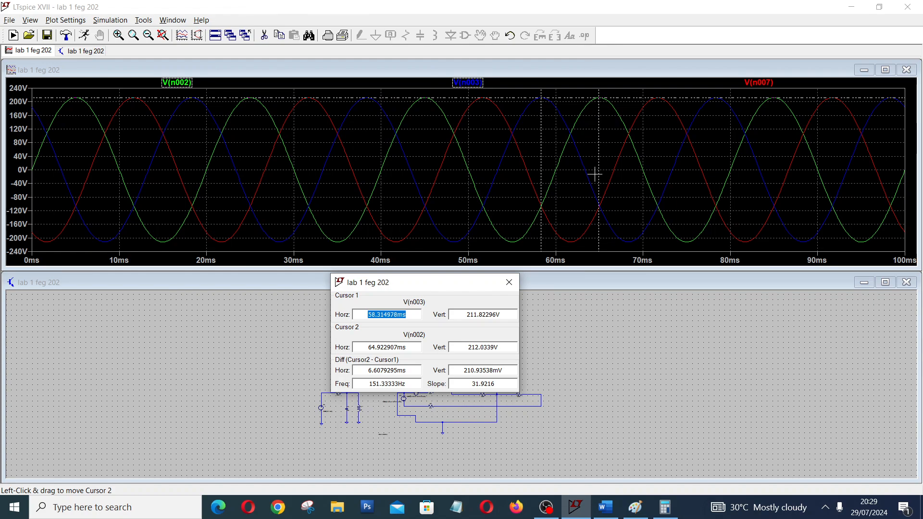
Close the cursor read-out and delete the V(n007) and V(n003) traces from the plot
left_click(507, 284)
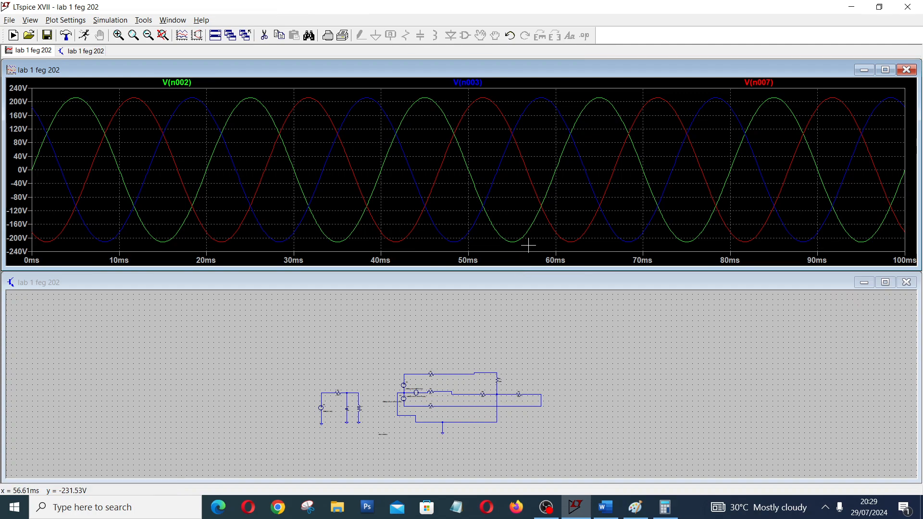
right_click(760, 84)
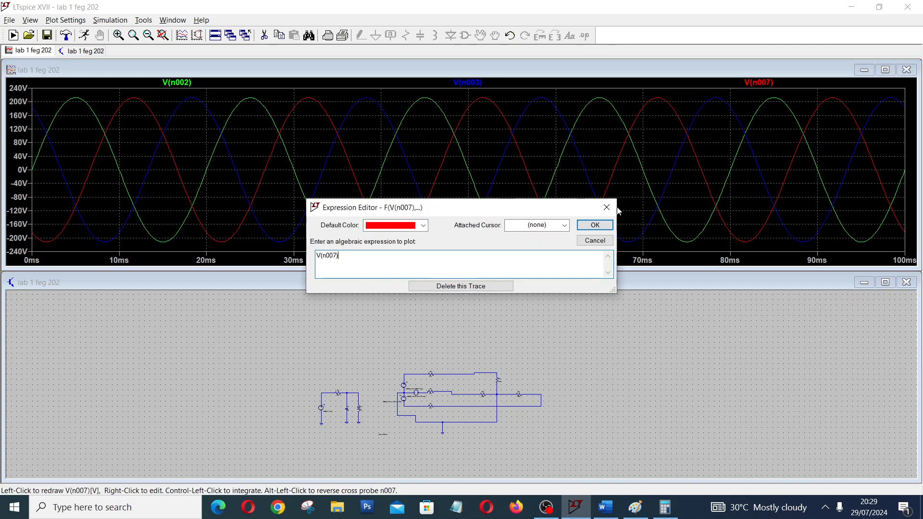
left_click(491, 287)
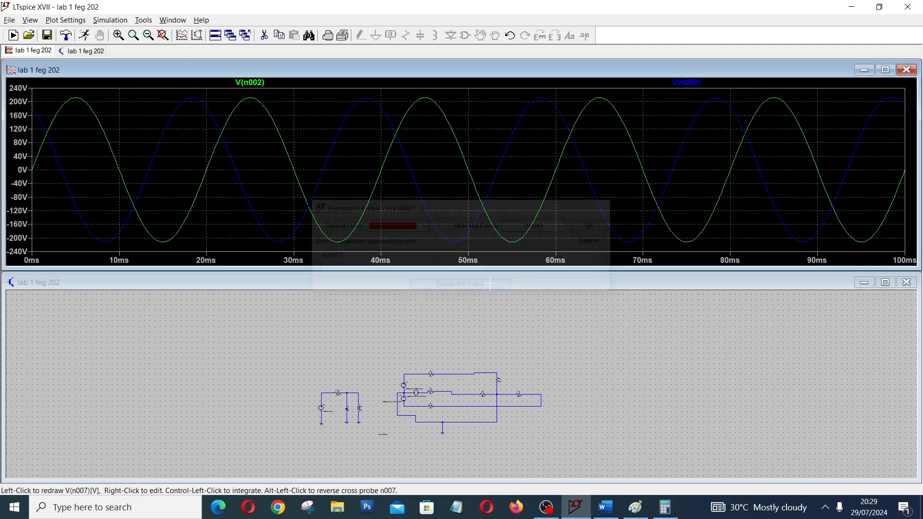
right_click(698, 84)
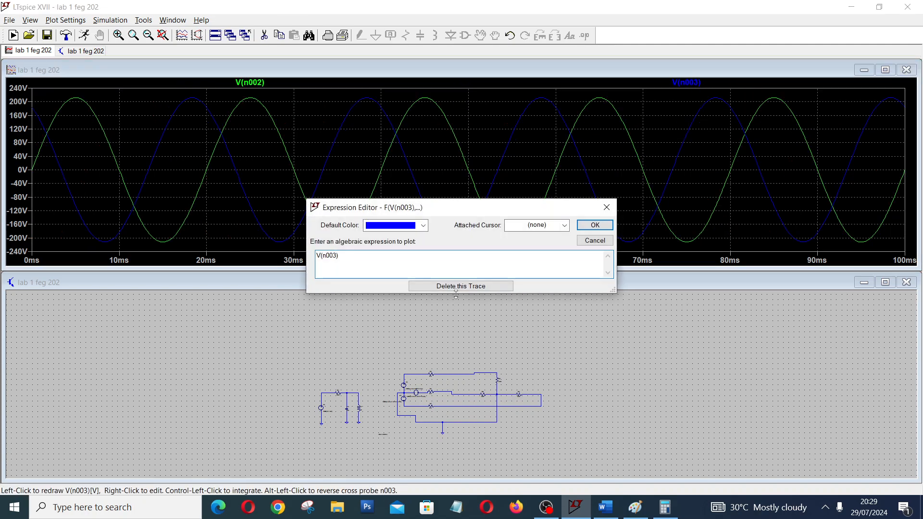
left_click(459, 287)
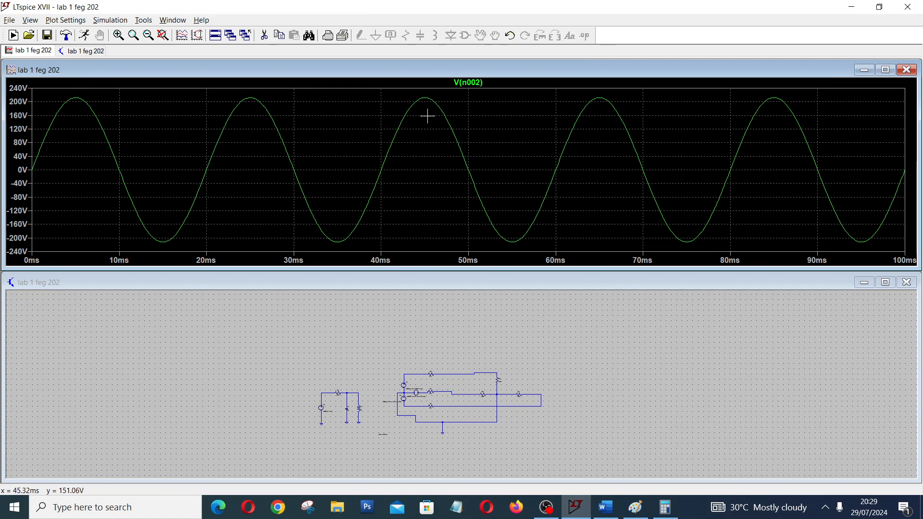
Attach cursor 1 to V(n002) and place it on the peak at about 45.1 ms
left_click(474, 83)
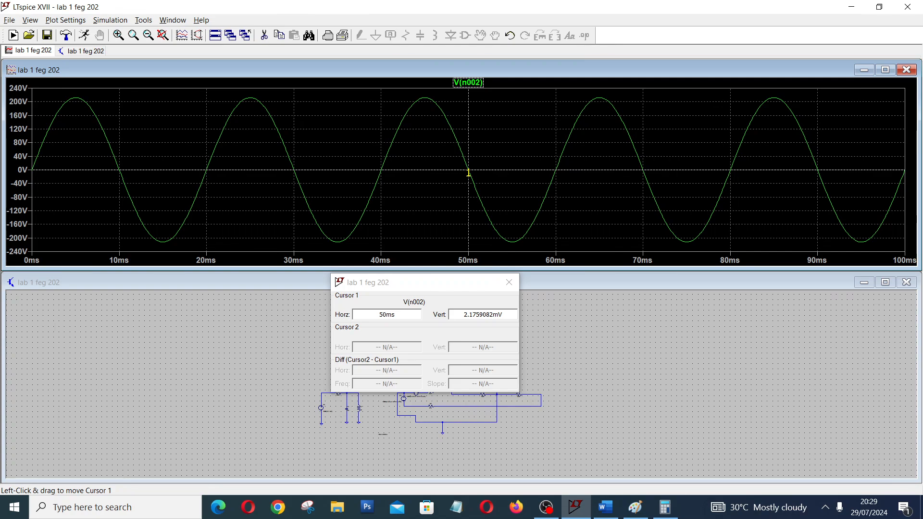
left_click_drag(469, 171, 426, 166)
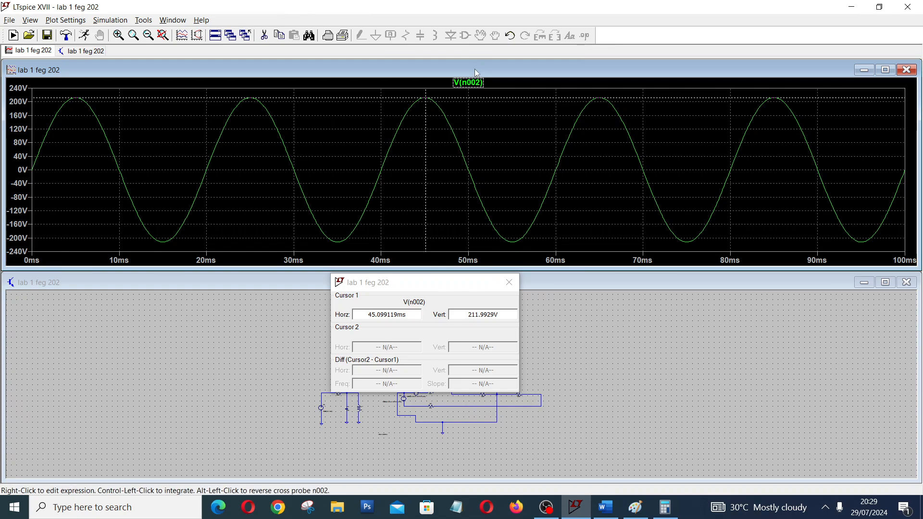
Switch to Paint and delete all the period and power formula notes in the active text box
left_click(637, 506)
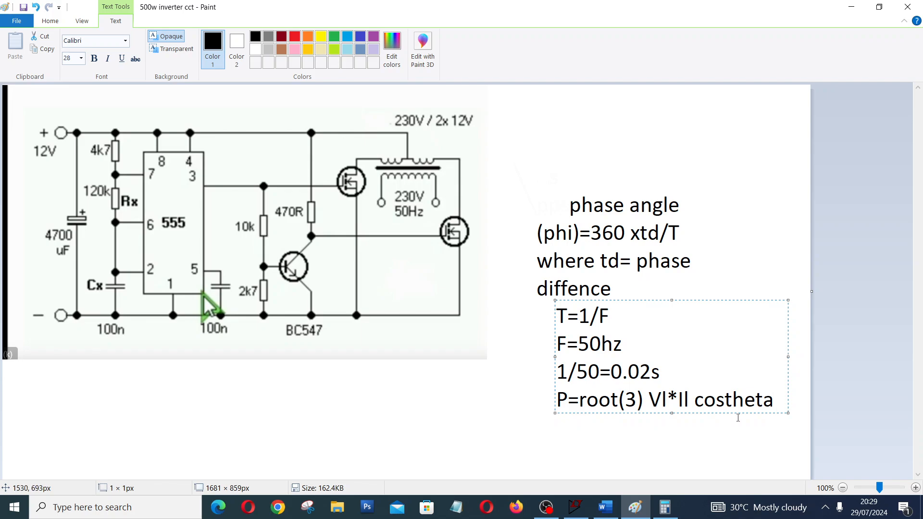
key("BackSpace")
key("BackSpace")
key("BackSpace")
key("BackSpace")
key("BackSpace")
key("BackSpace")
key("BackSpace")
key("BackSpace")
key("BackSpace")
key("BackSpace")
key("BackSpace")
key("BackSpace")
key("BackSpace")
key("BackSpace")
key("BackSpace")
key("BackSpace")
key("BackSpace")
key("BackSpace")
key("BackSpace")
key("BackSpace")
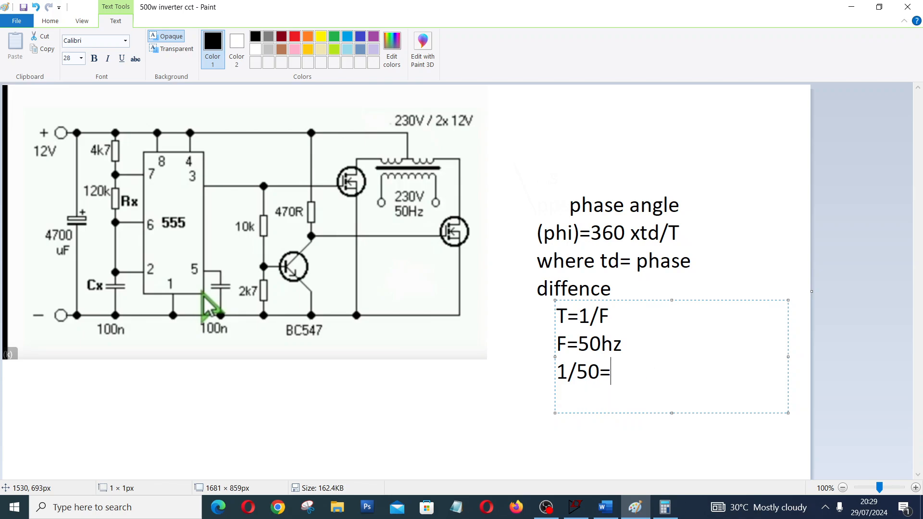
key("BackSpace")
key("BackSpace")
key("BackSpace")
key("BackSpace")
key("BackSpace")
key("BackSpace")
key("BackSpace")
key("BackSpace")
key("BackSpace")
key("BackSpace")
key("BackSpace")
key("BackSpace")
key("BackSpace")
key("BackSpace")
key("BackSpace")
key("BackSpace")
key("BackSpace")
key("BackSpace")
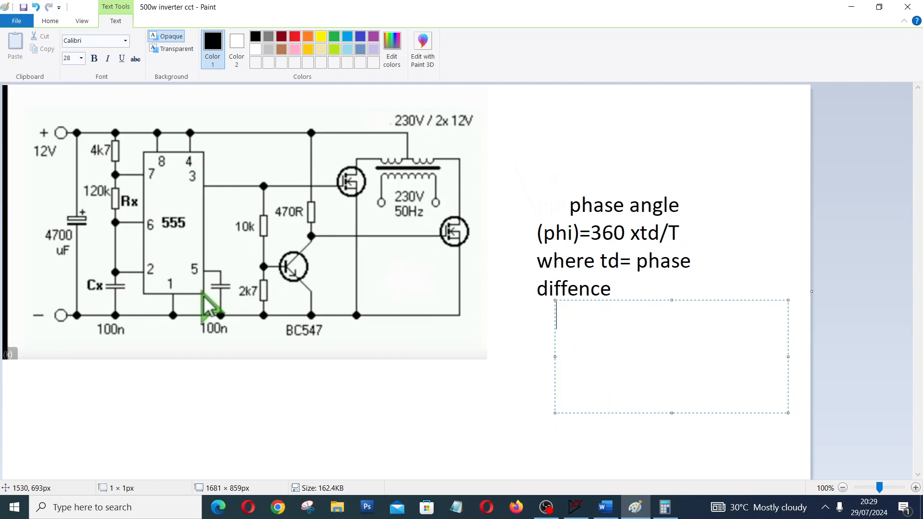
Write the line voltage formula "vL=root(3)vph" in the empty text box and start a new line below it
type("Vl")
key("BackSpace")
type("L=root")
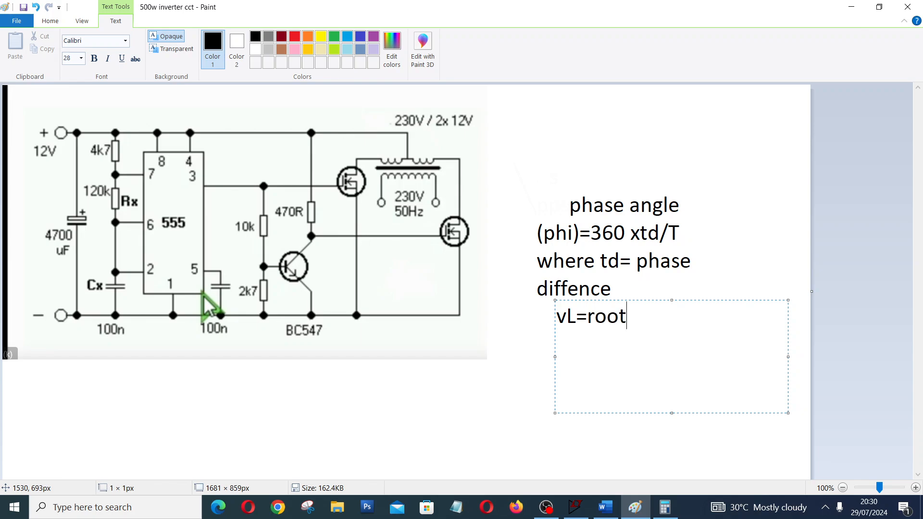
type("(3)vph")
key("Return")
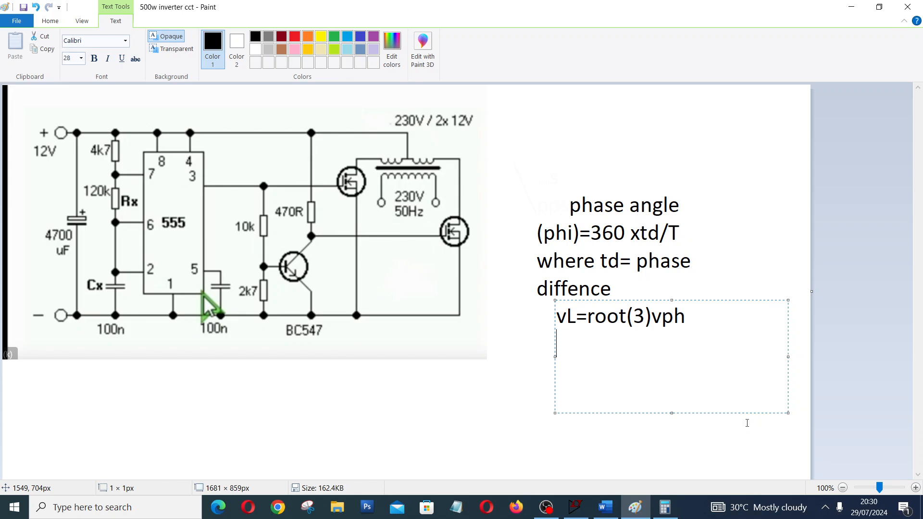
Switch to LTspice, close the cursor read-out, and plot the current through resistor R1 in the star circuit's uppermost branch
left_click(575, 507)
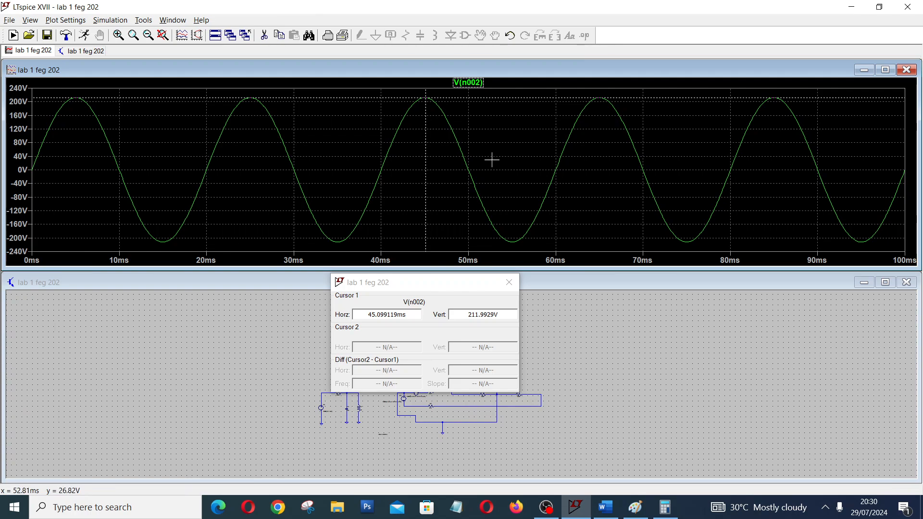
left_click(509, 282)
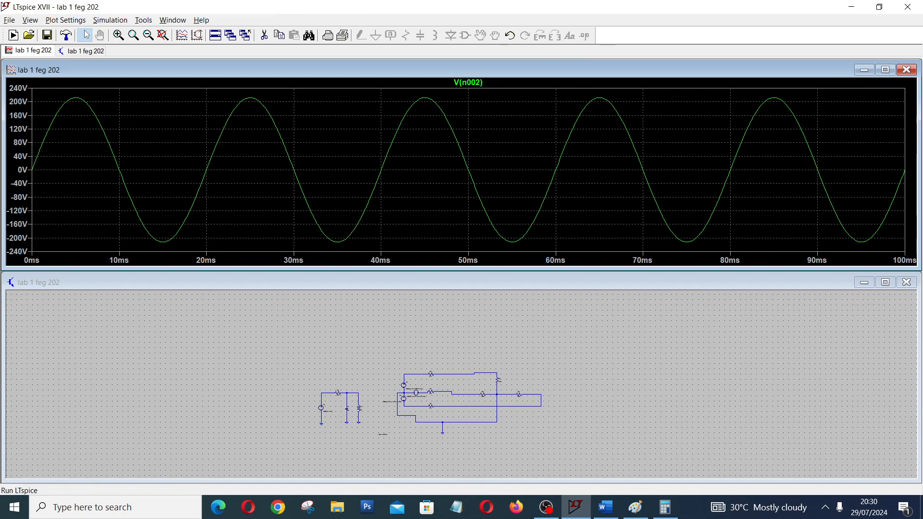
left_click(483, 275)
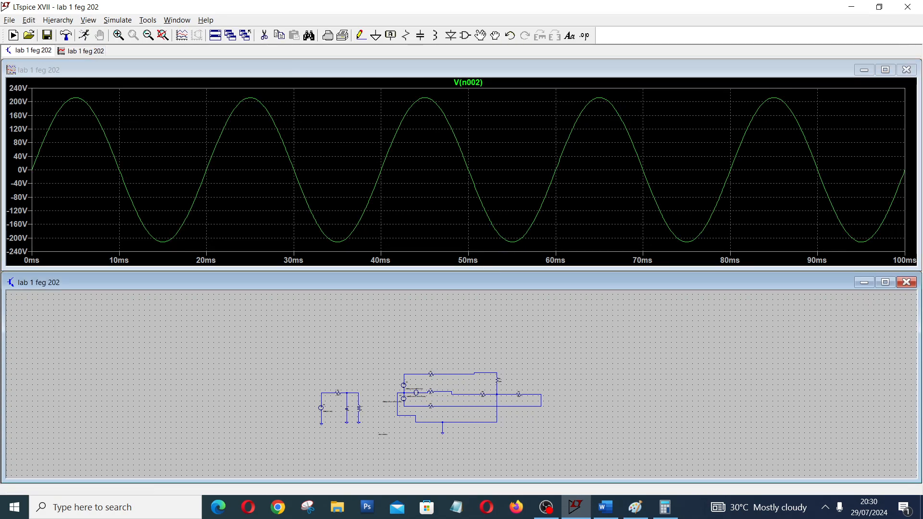
left_click(431, 373)
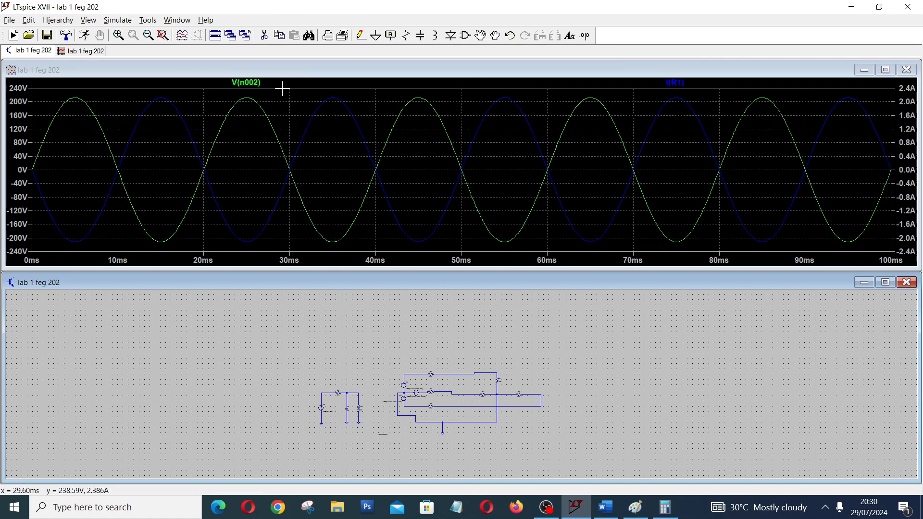
Delete the V(n002) trace, then attach cursor 1 to I(R1) and place it on the peak at about 55.05 ms
right_click(256, 81)
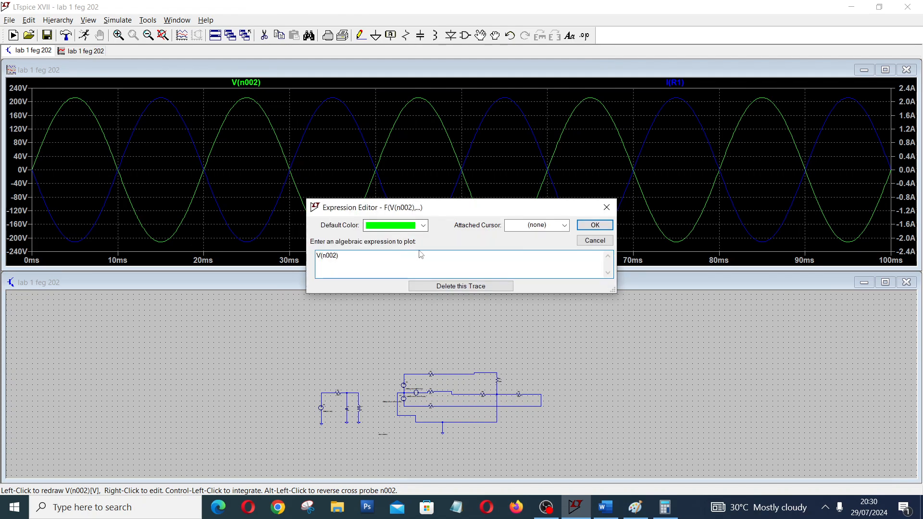
left_click(487, 286)
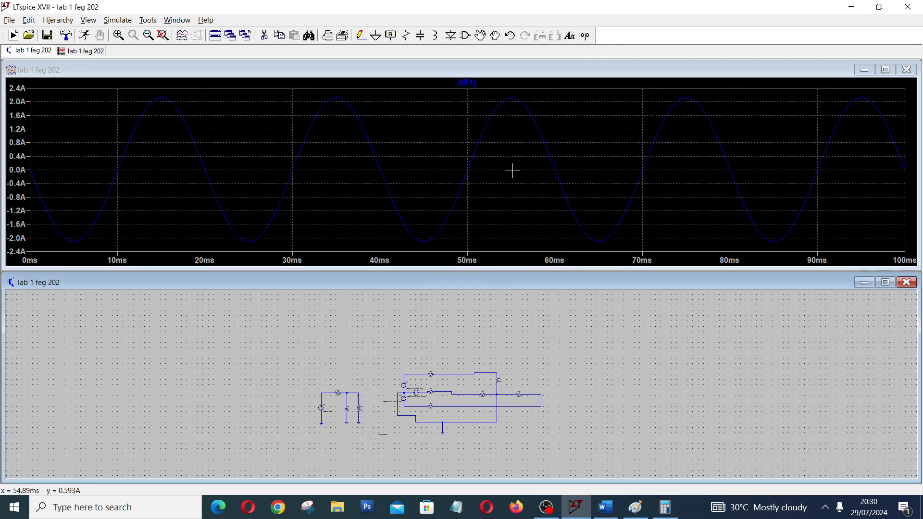
left_click(471, 82)
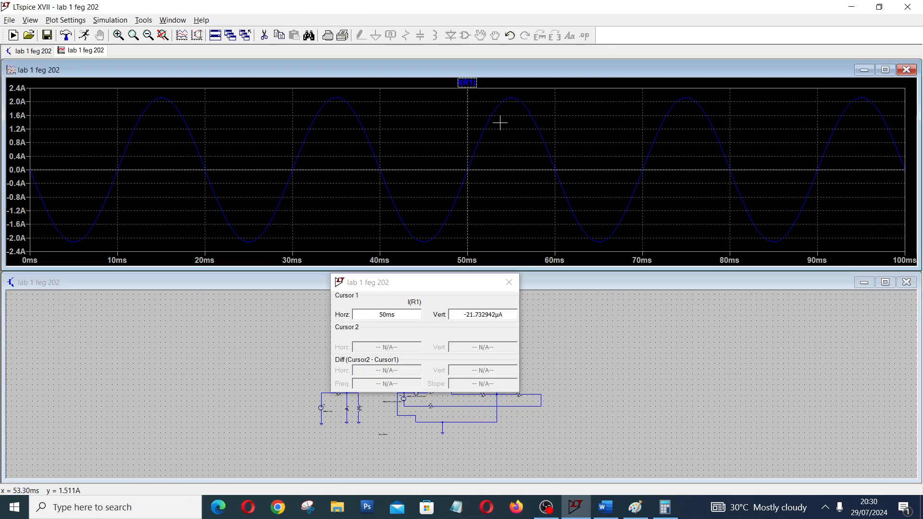
mouse_move(467, 165)
left_mouse_down()
mouse_move(488, 165)
mouse_move(512, 181)
left_mouse_up()
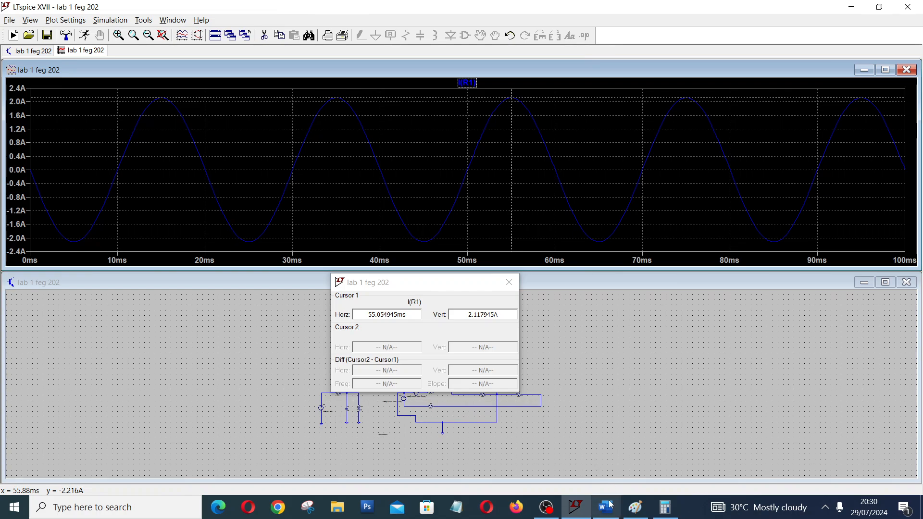
Switch to Paint and add the power formula "p=root(3) VL*IL*cos Theta" below the line voltage formula
left_click(635, 508)
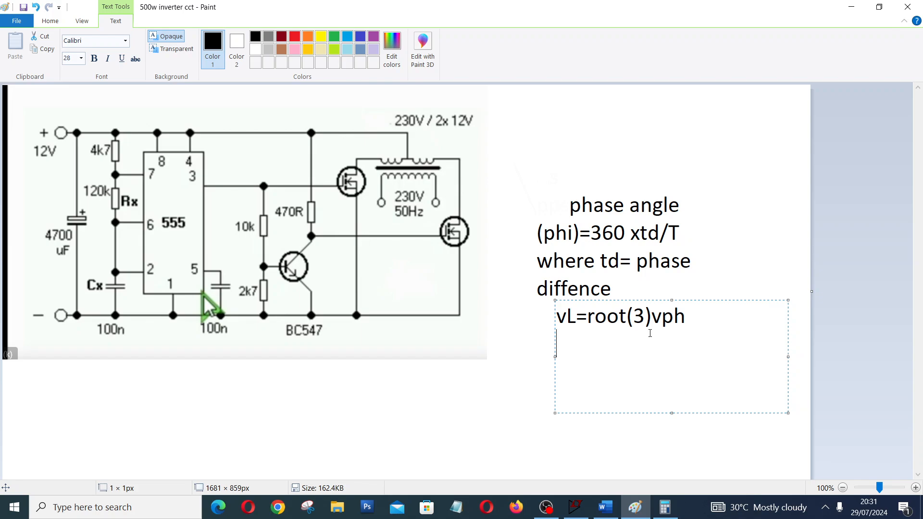
key("Return")
type("p=root")
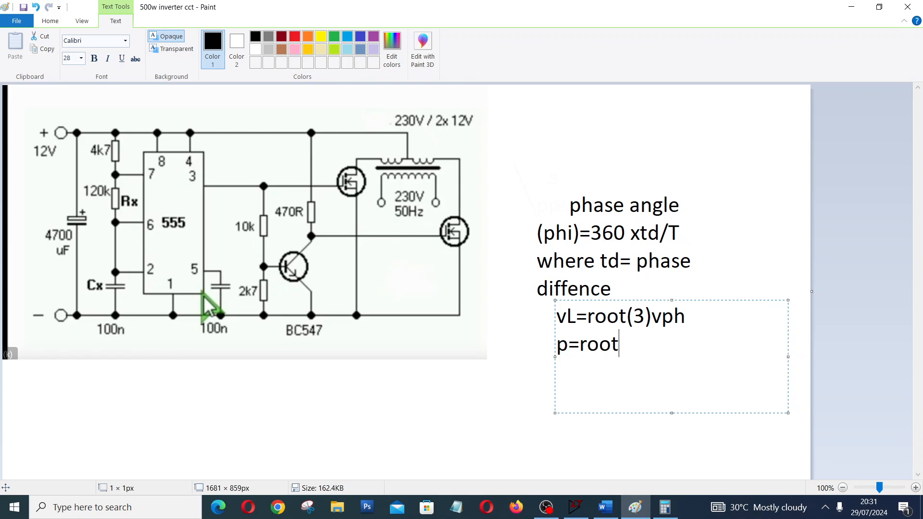
type("(3) VL*IL*cos Theta")
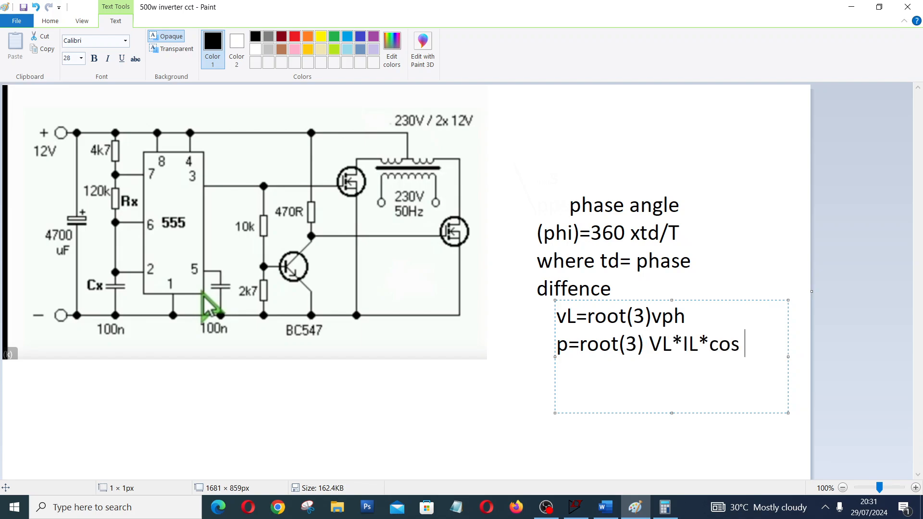